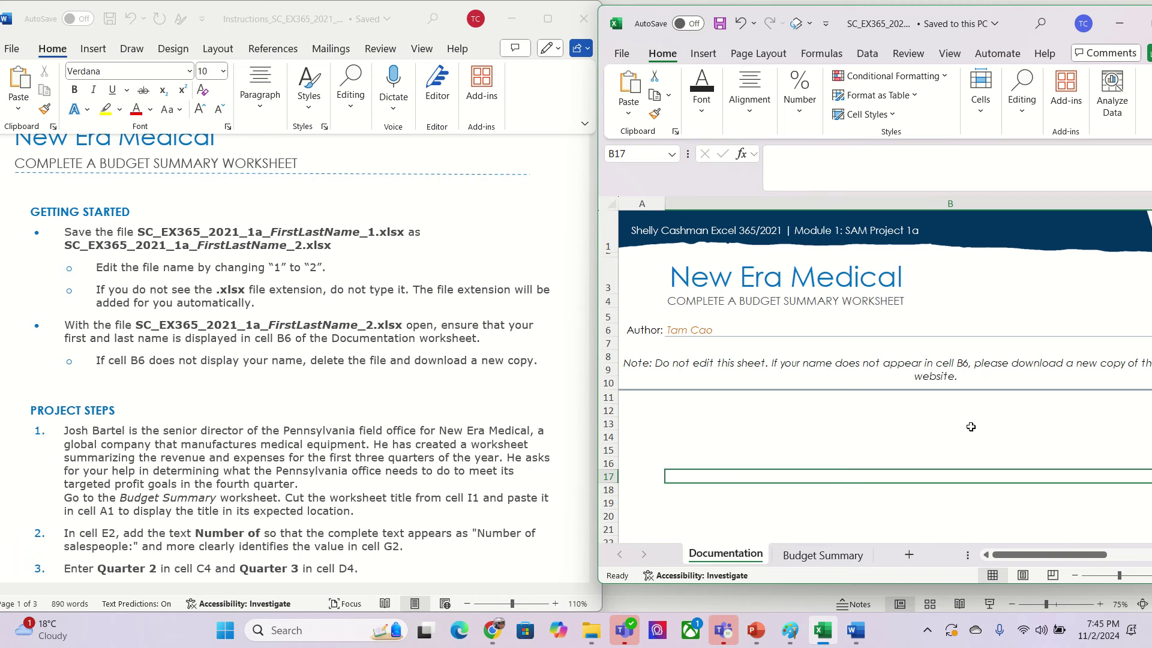
# Maximize the Excel window and review the workbook's file name and save-as options.
pyautogui.moveTo(892, 585); pyautogui.dragTo(892, 614)
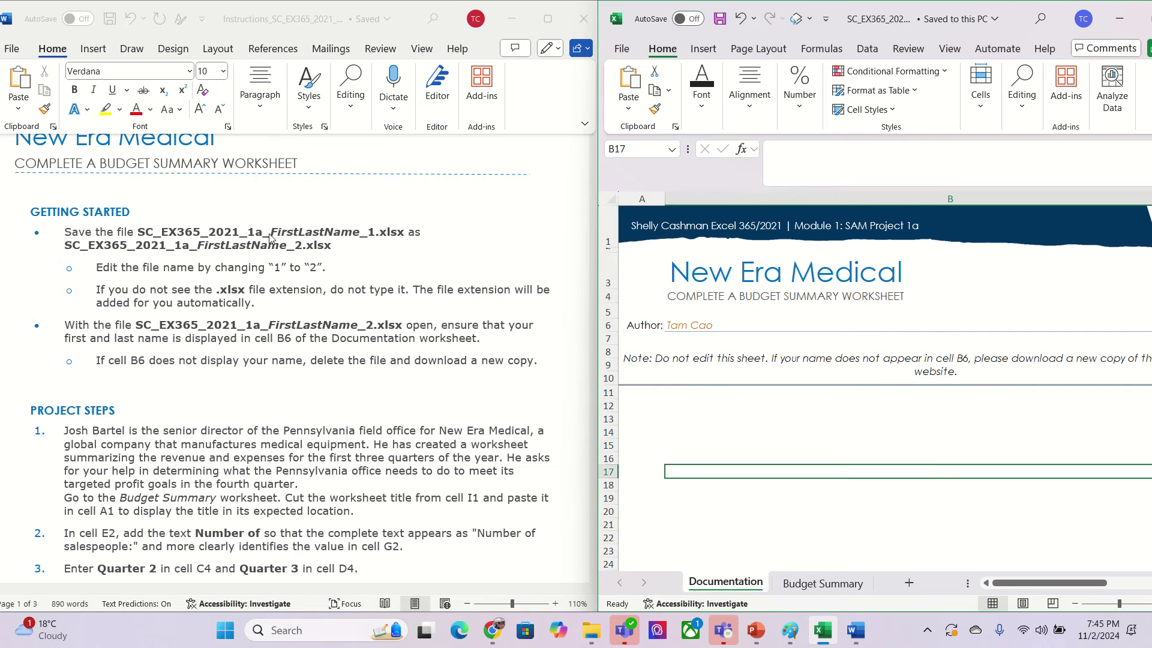
pyautogui.click(919, 24)
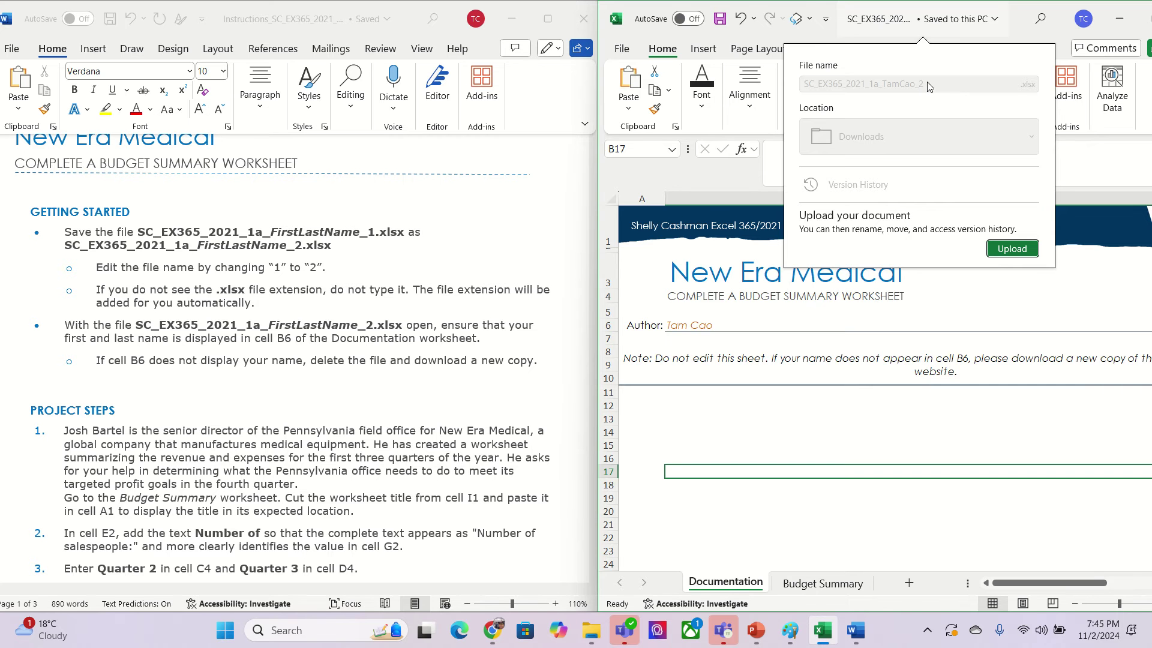
pyautogui.click(626, 51)
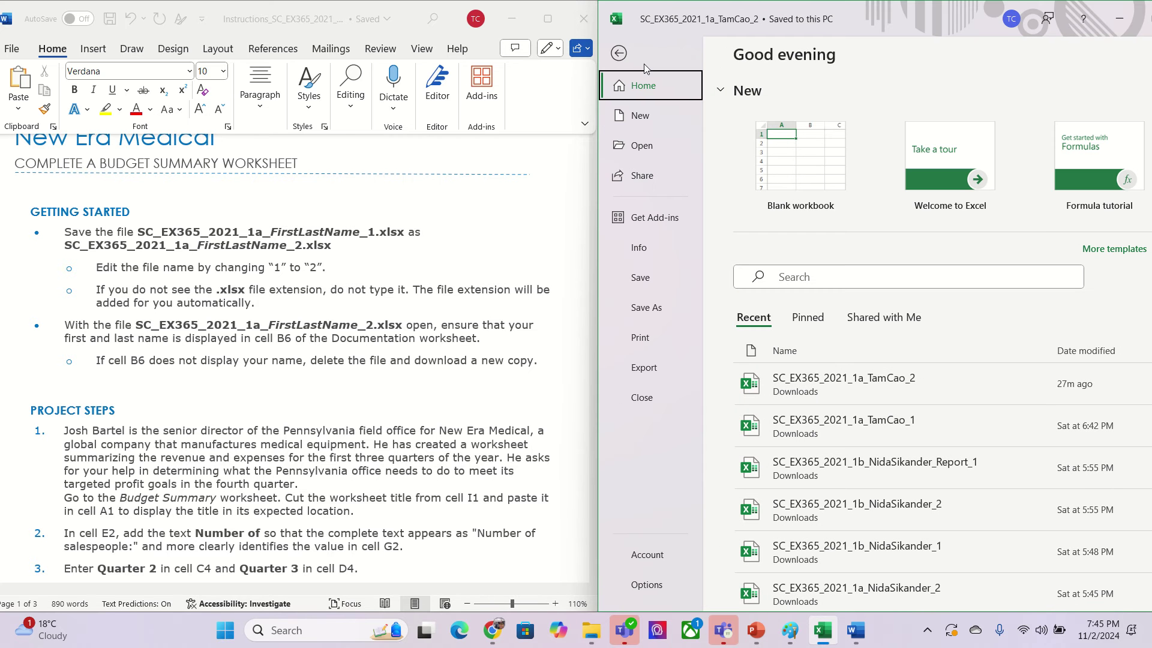
pyautogui.click(653, 309)
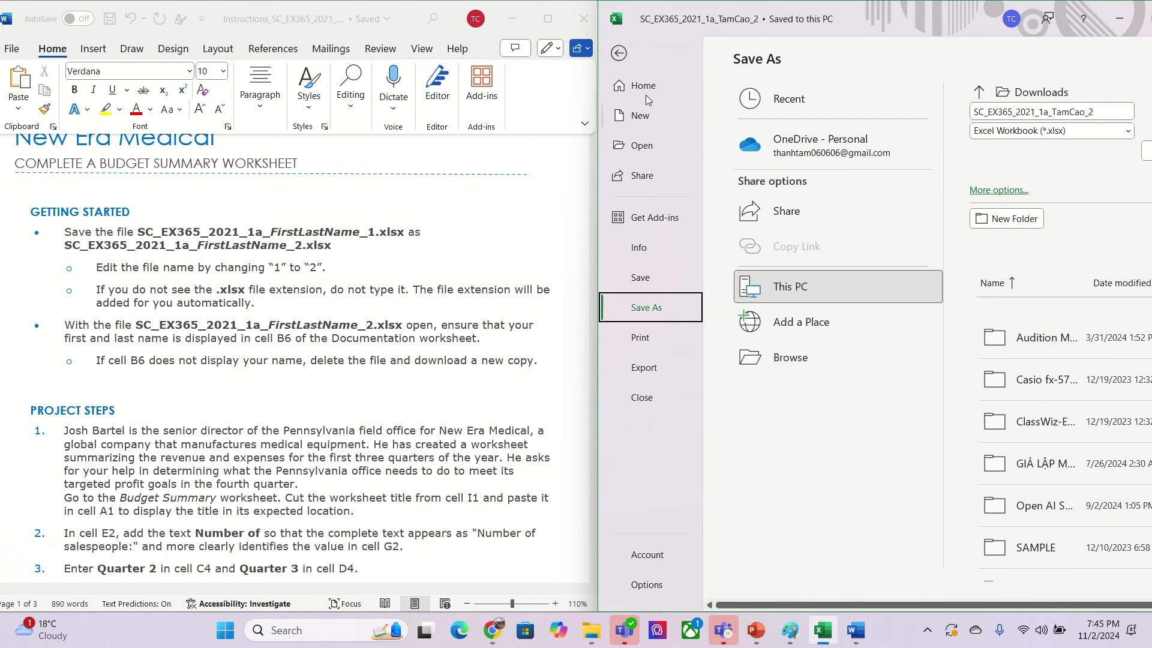
pyautogui.click(619, 53)
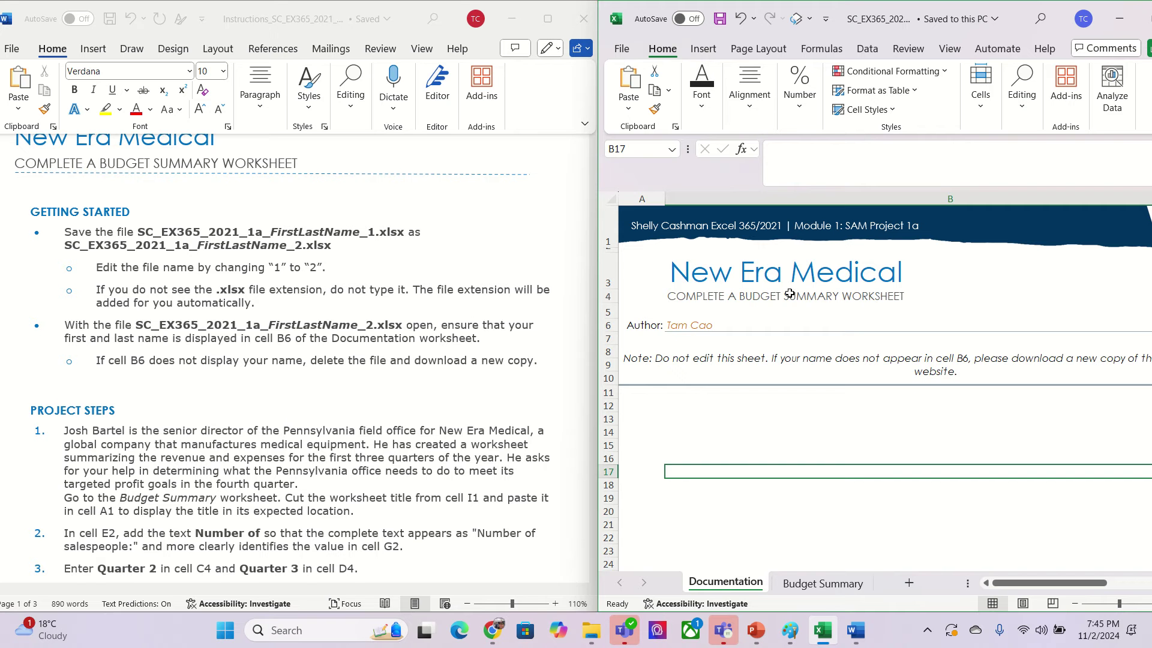
# On Budget Summary, cut the New Era Medical title from I1 and paste it into A1.
pyautogui.scroll(-2, 300, 414)
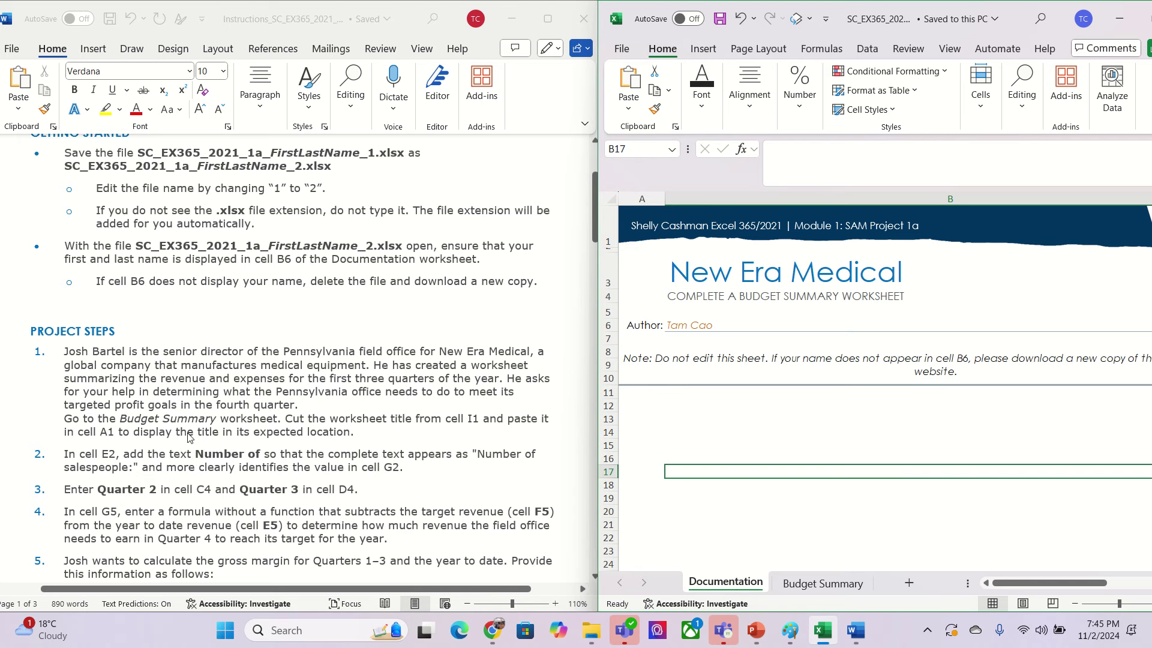
pyautogui.click(815, 589)
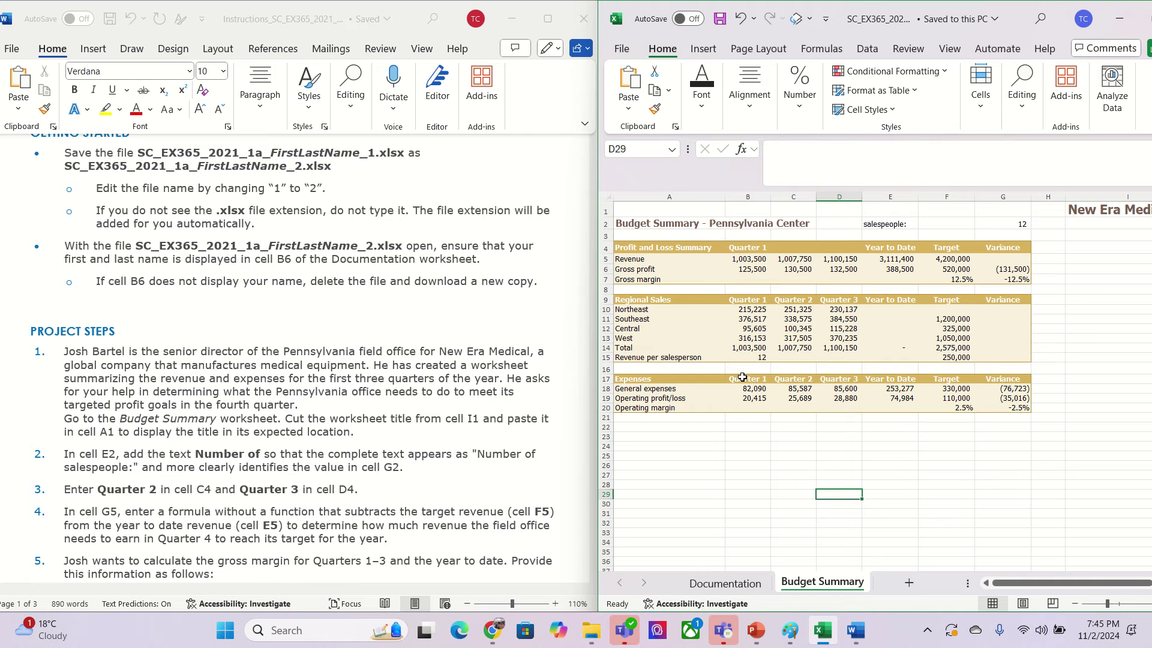
pyautogui.click(1083, 216)
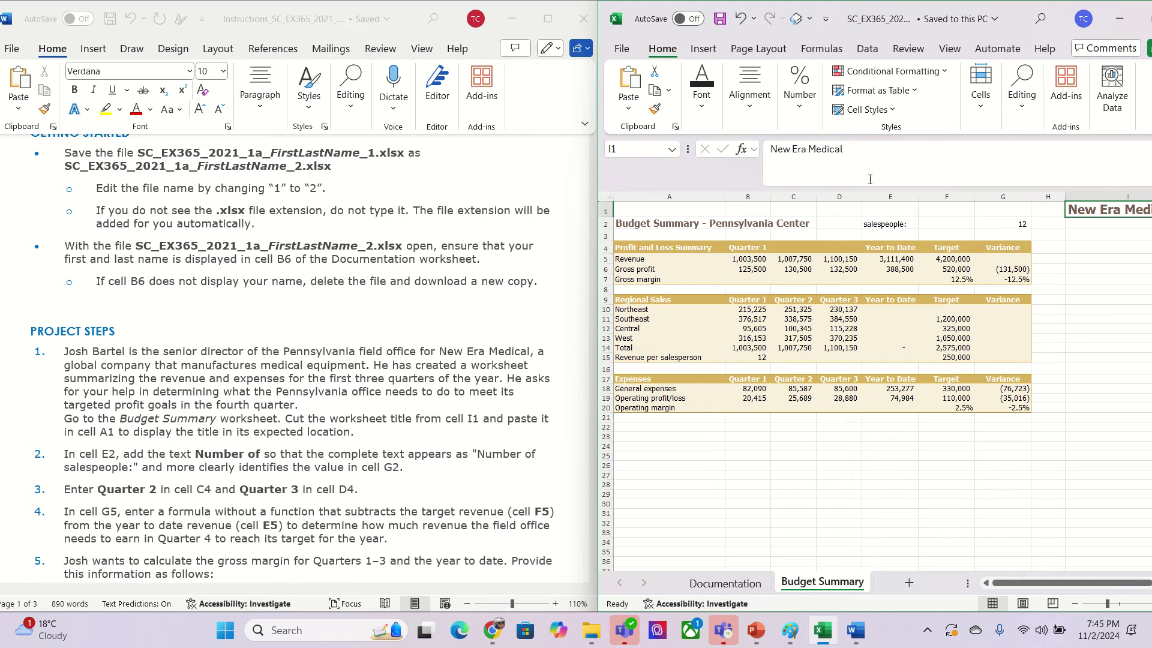
pyautogui.click(655, 74)
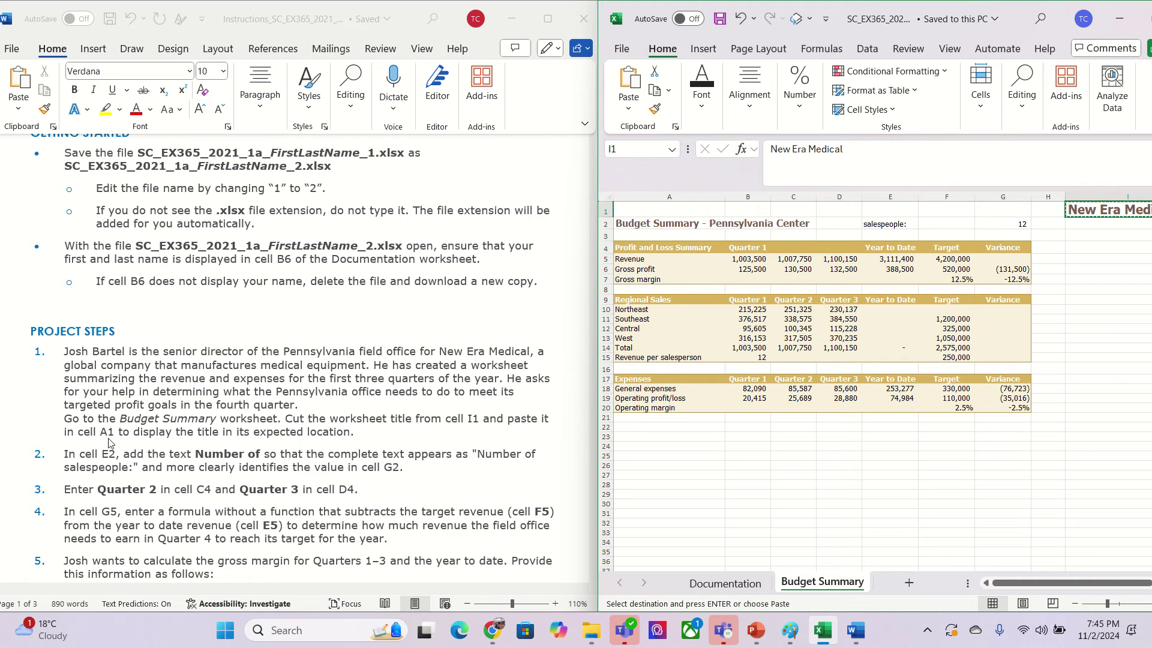
pyautogui.click(656, 211)
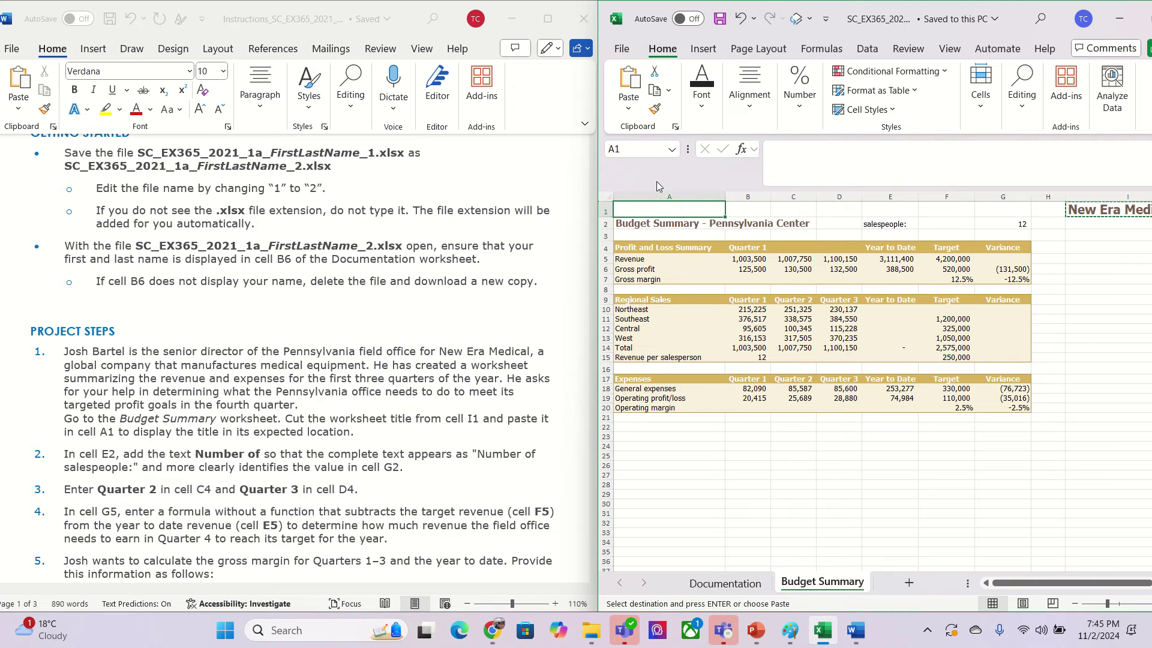
pyautogui.click(629, 84)
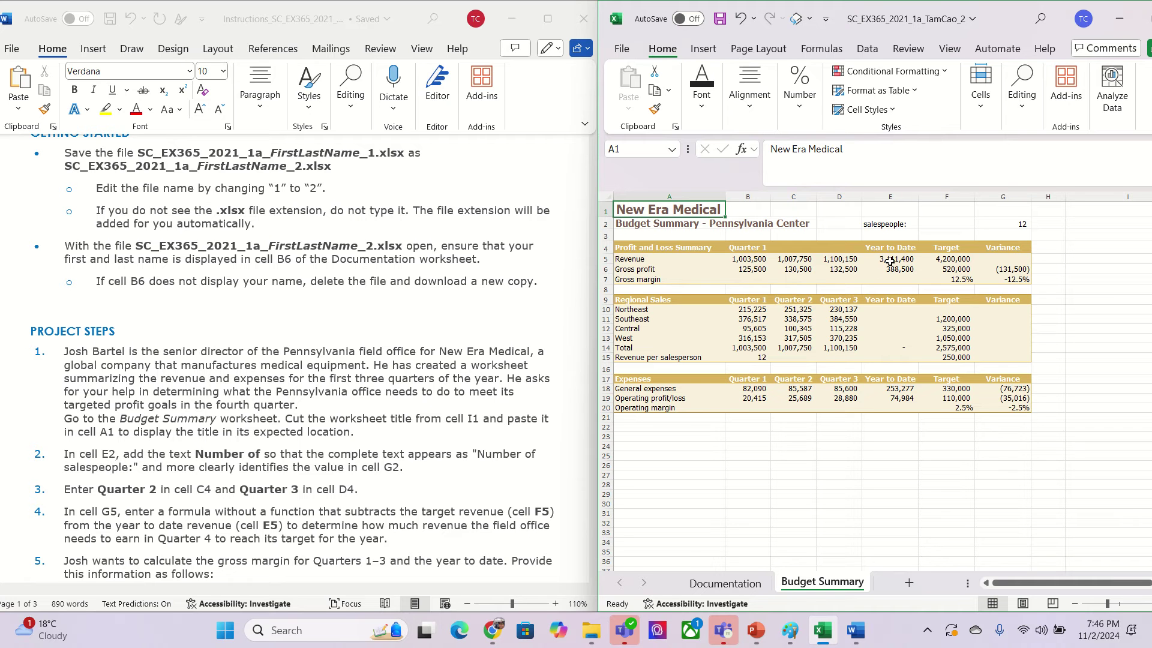
# Insert 'Number of' before the E2 label so it reads 'Number of salespeople:'.
pyautogui.click(897, 225)
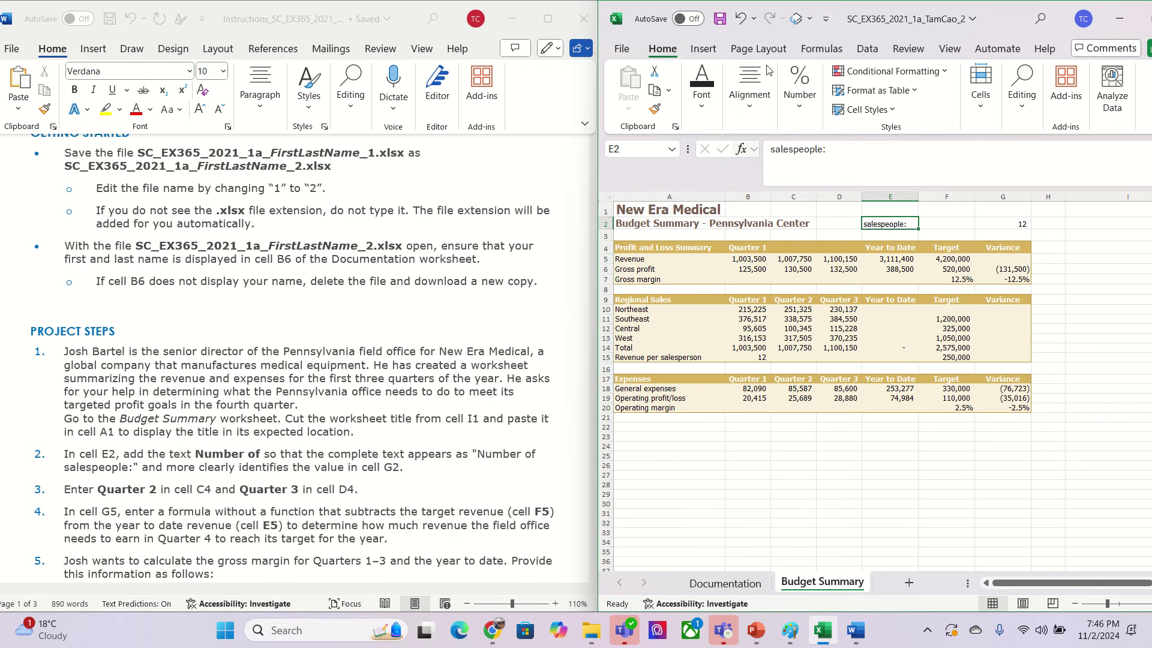
pyautogui.click(772, 150)
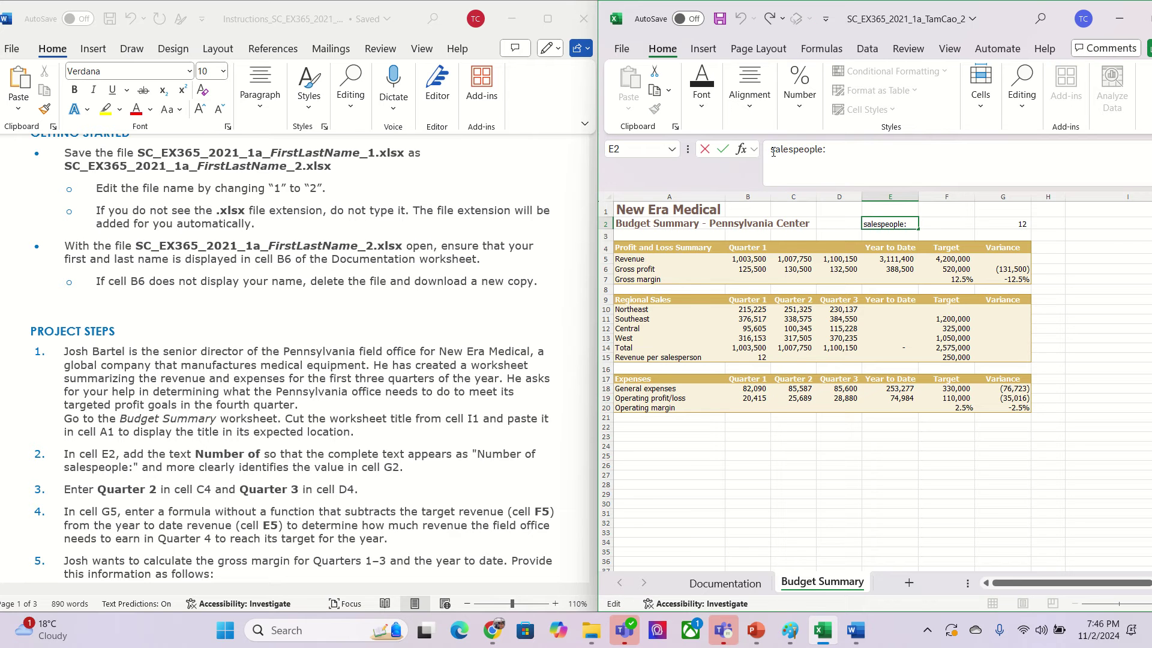
pyautogui.write('Number of')
pyautogui.click(1103, 325)
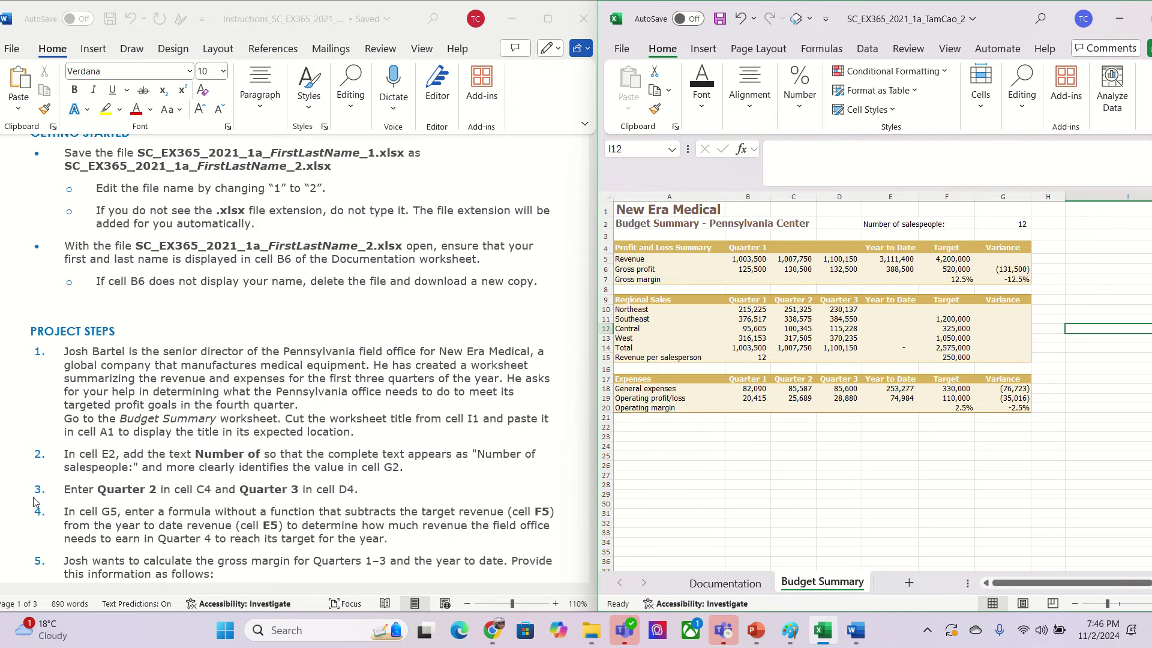
# Enter the headings Quarter2 in C4 and Quarter 3 in D4.
pyautogui.click(789, 249)
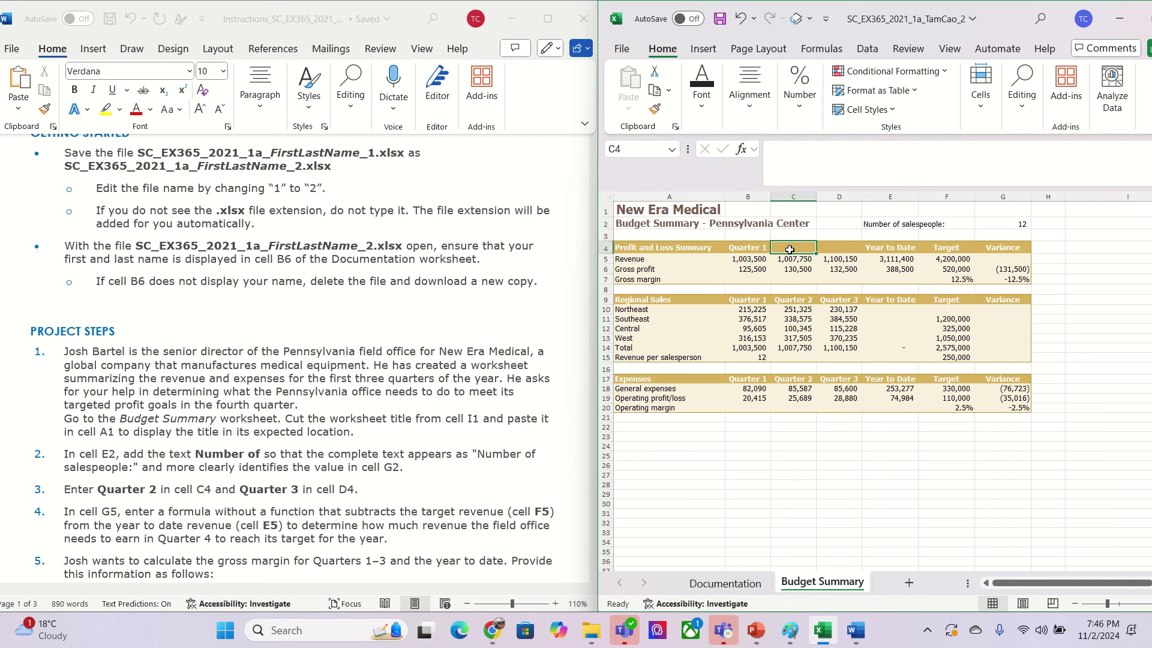
pyautogui.write('Quar')
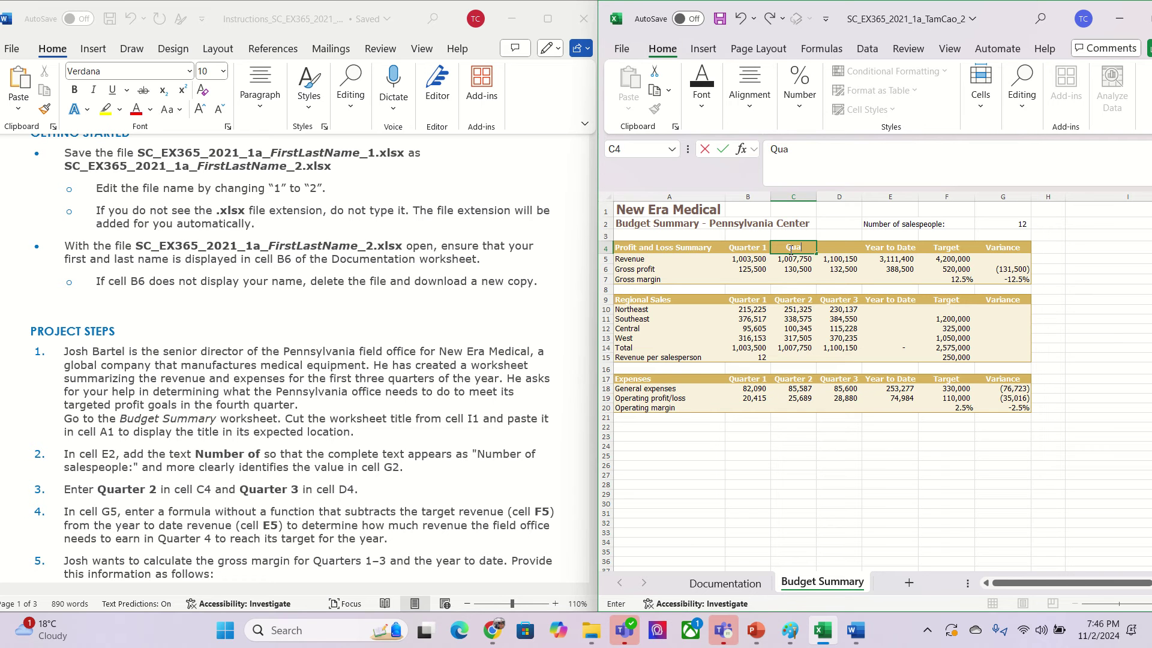
pyautogui.write('ter2')
pyautogui.click(832, 251)
pyautogui.write('Quarter 3')
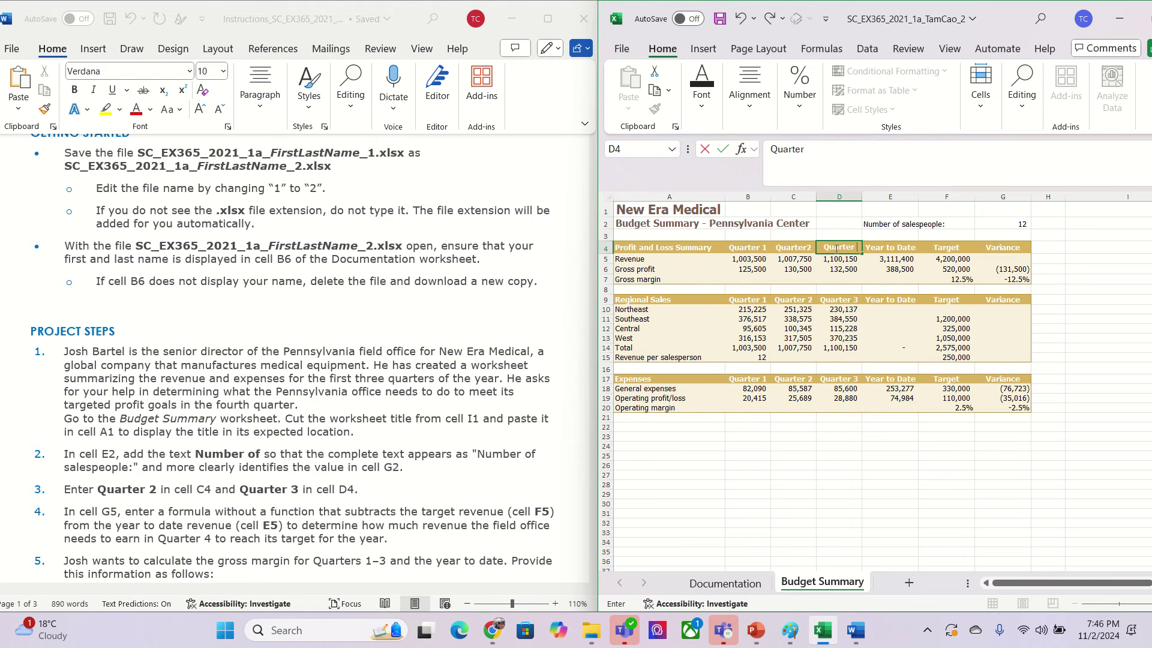
pyautogui.click(1008, 280)
pyautogui.scroll(-3, 183, 484)
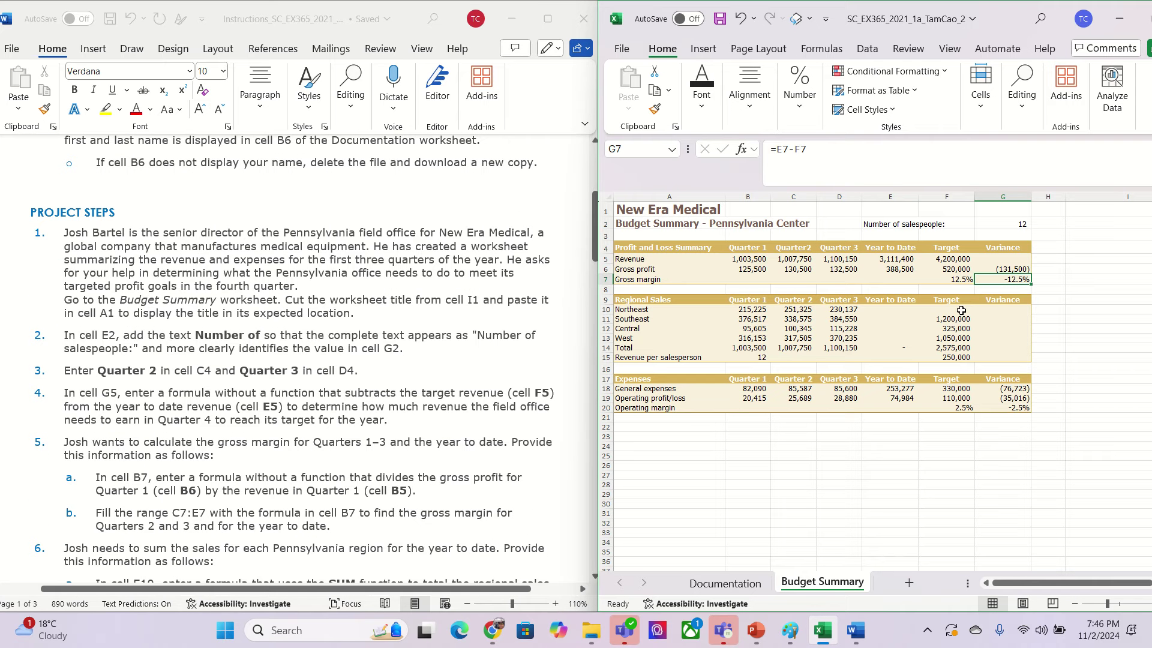
# Enter =E5-F5 in G5 after checking G6's formula, giving a revenue variance of (1,088,600).
pyautogui.click(986, 259)
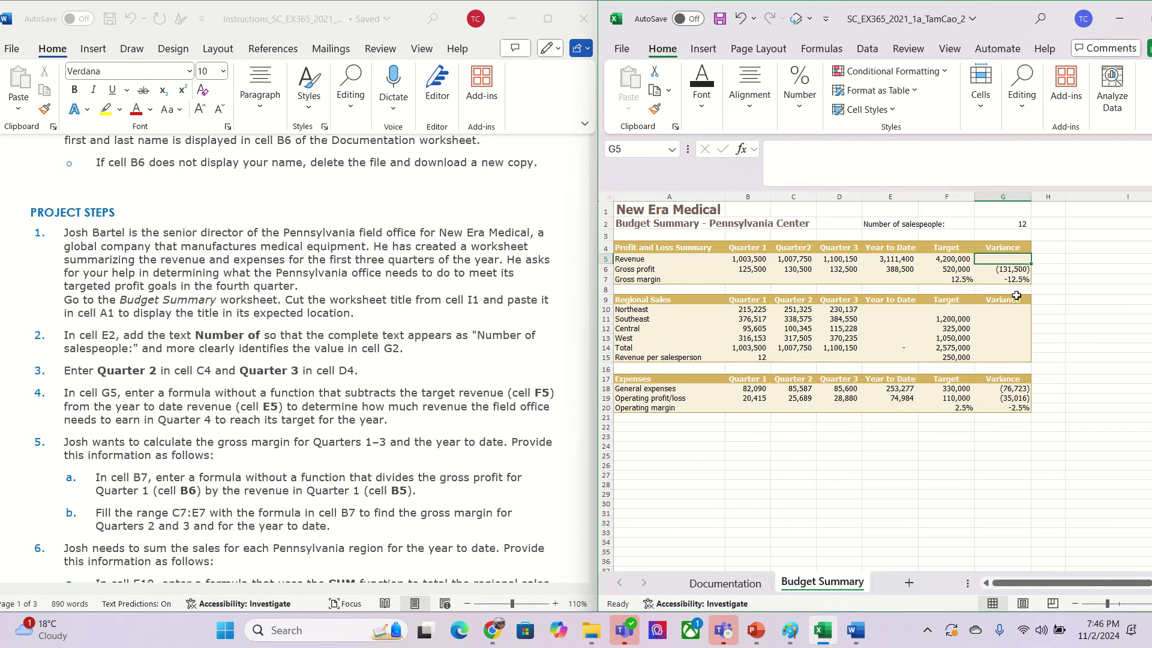
pyautogui.click(1012, 268)
pyautogui.click(836, 157)
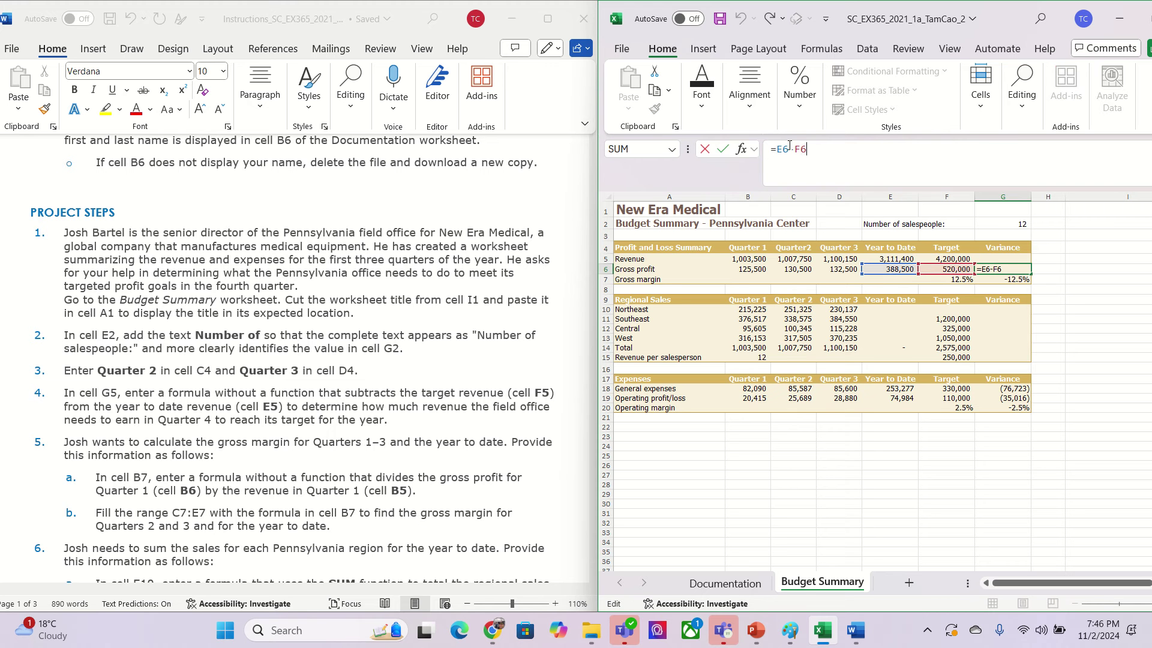
pyautogui.click(989, 258)
pyautogui.write('=')
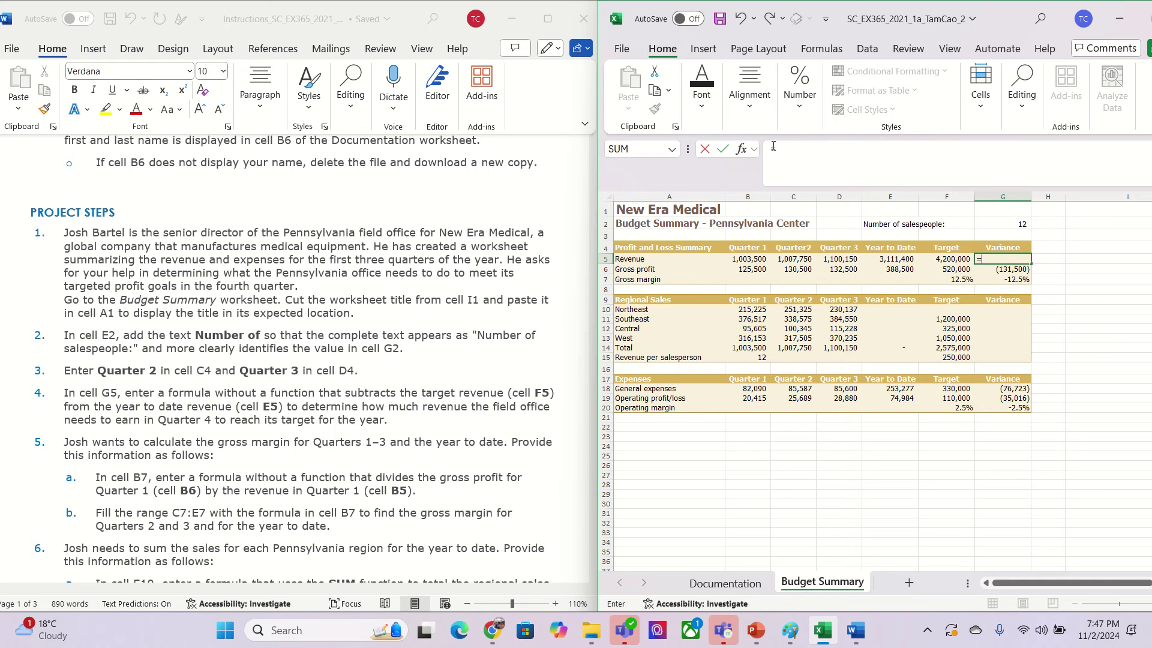
pyautogui.click(884, 259)
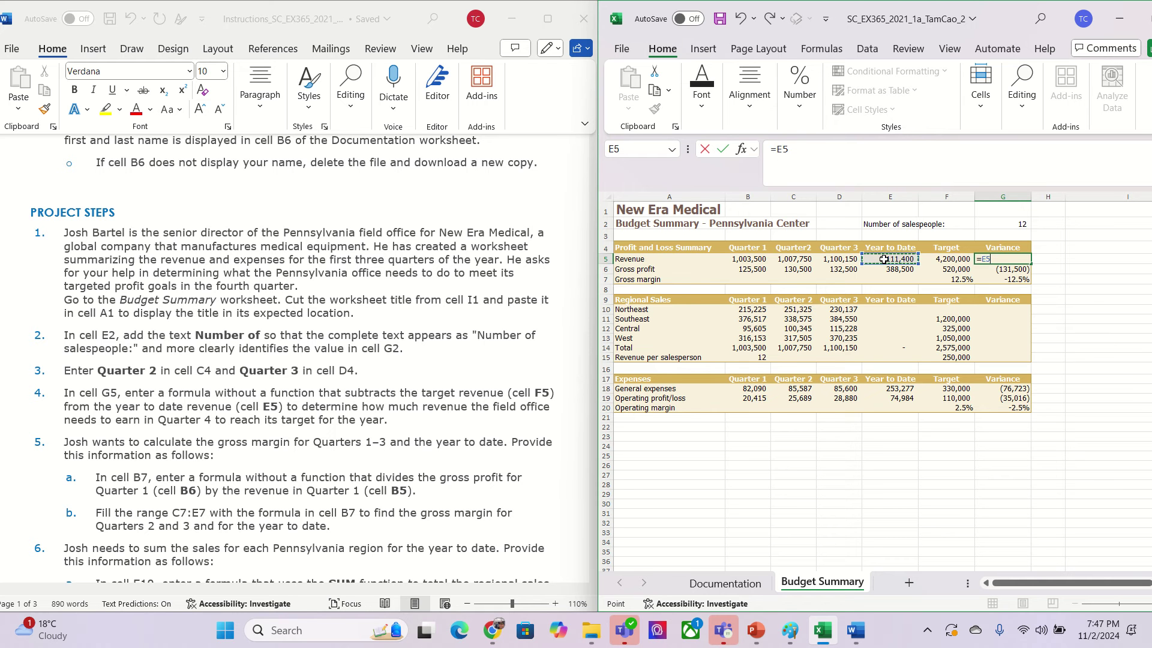
pyautogui.write('-')
pyautogui.click(937, 259)
pyautogui.press('Return')
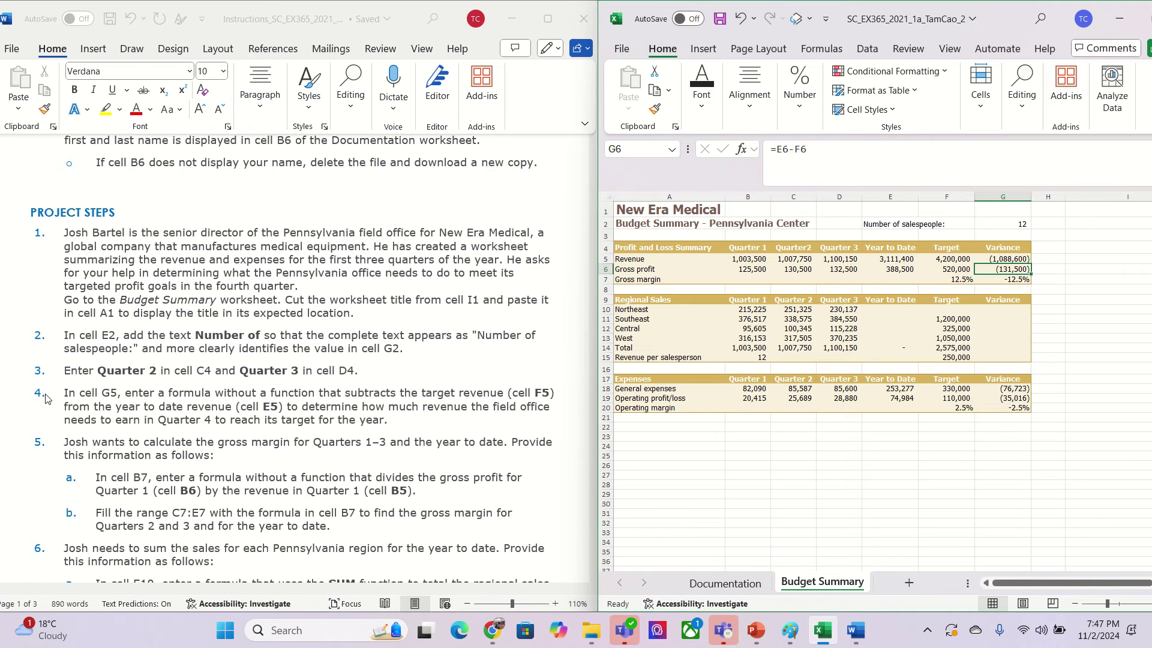
pyautogui.scroll(-2, 51, 396)
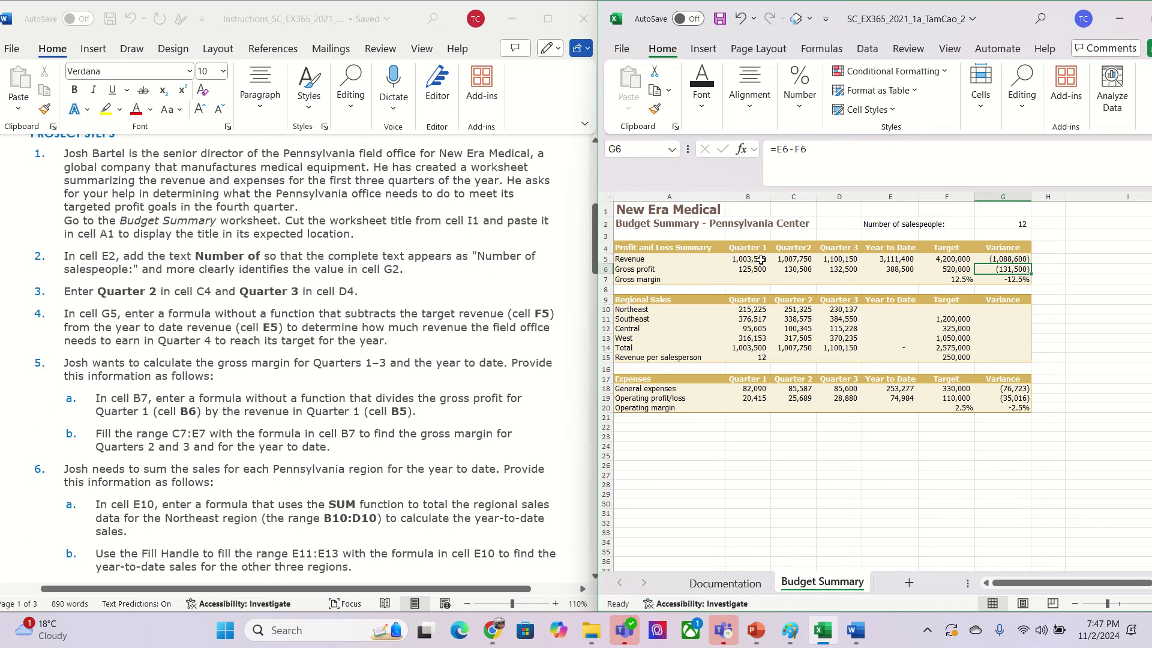
# Enter =B6/B5 in B7 and fill the gross margin formula across C7:E7.
pyautogui.click(758, 278)
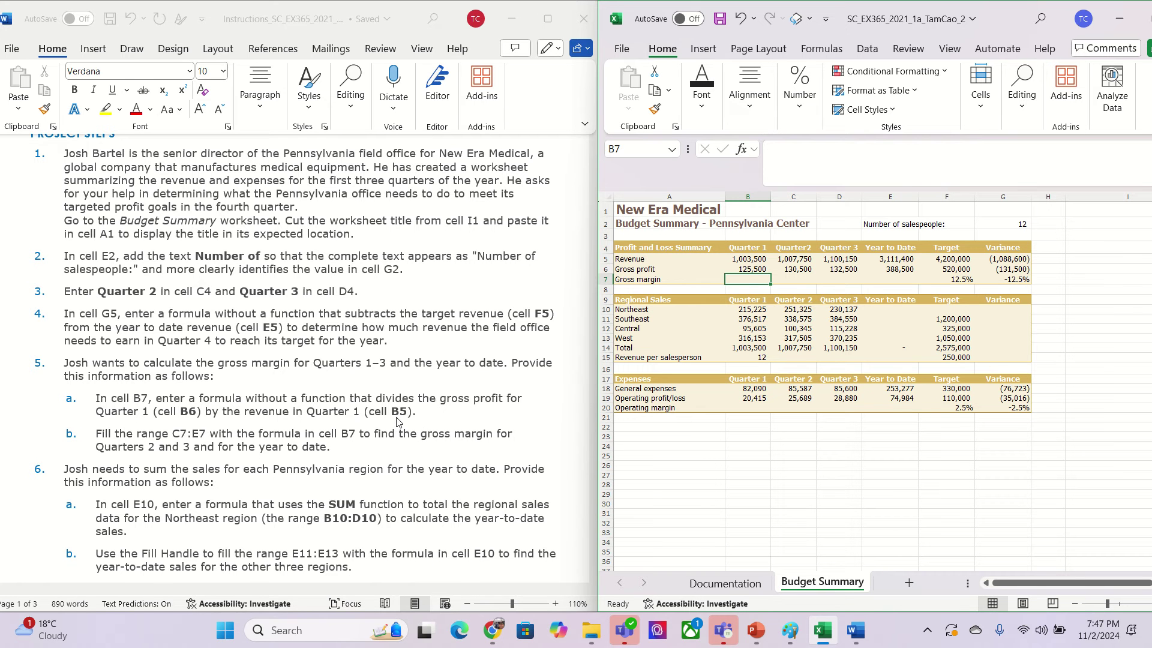
pyautogui.write('=')
pyautogui.click(756, 269)
pyautogui.write('/')
pyautogui.click(753, 260)
pyautogui.press('Return')
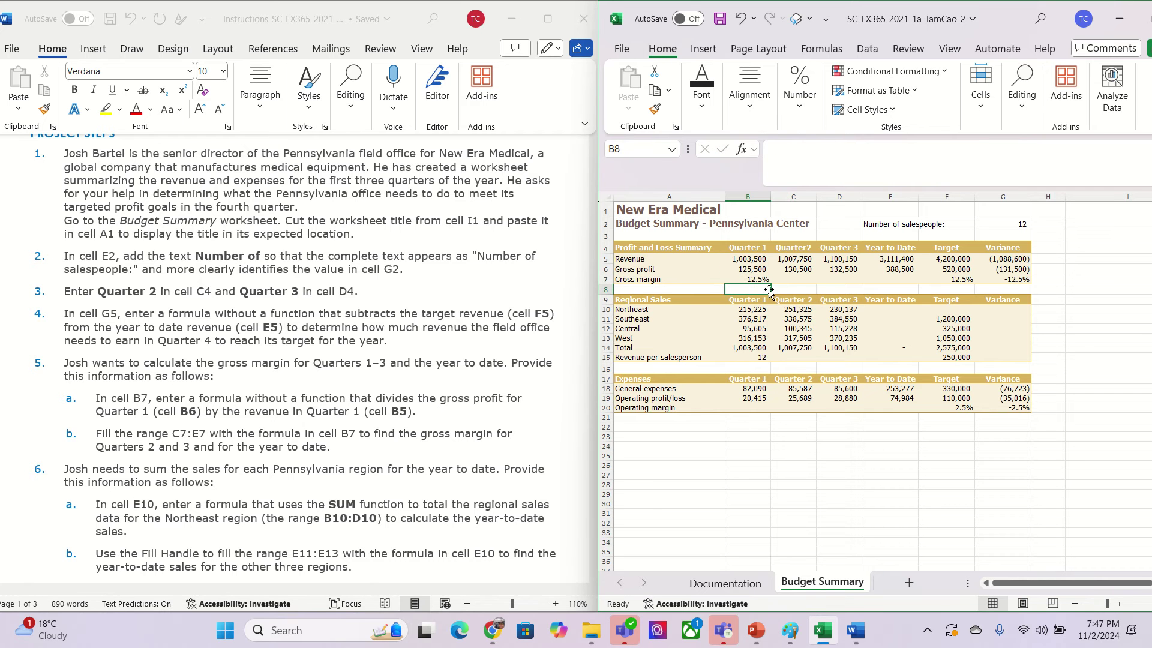
pyautogui.click(770, 282)
pyautogui.moveTo(771, 283); pyautogui.dragTo(904, 277)
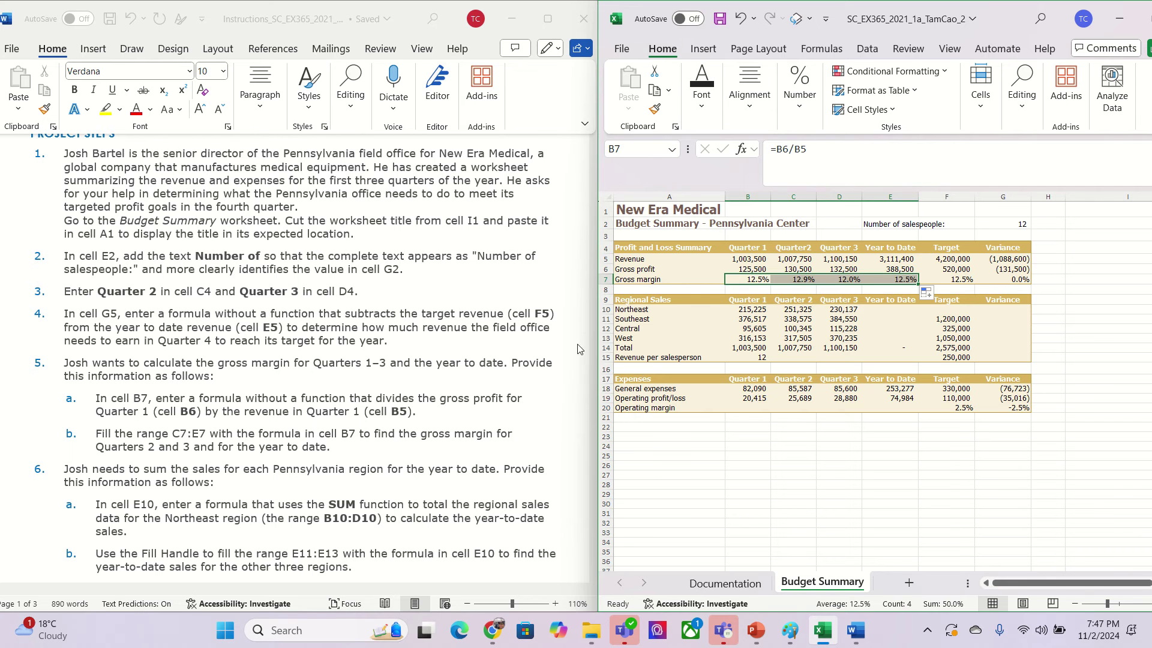
# Mark the fill-range step in the Word instructions, then return to the workbook at E10.
pyautogui.click(281, 481)
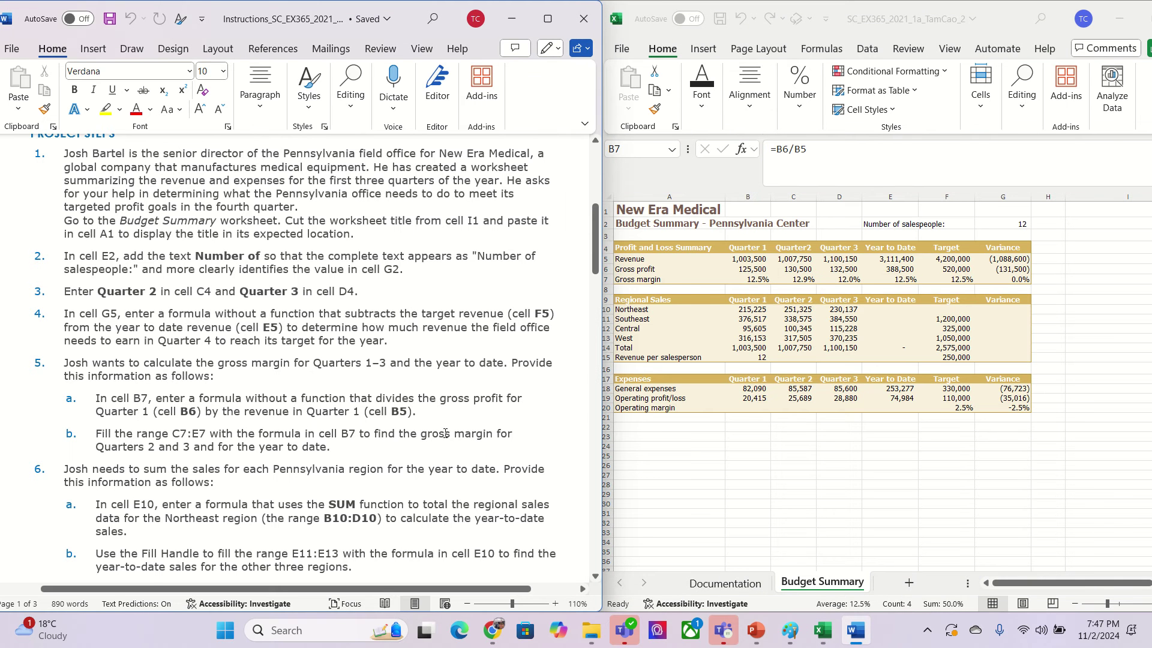
pyautogui.moveTo(97, 432); pyautogui.dragTo(208, 433)
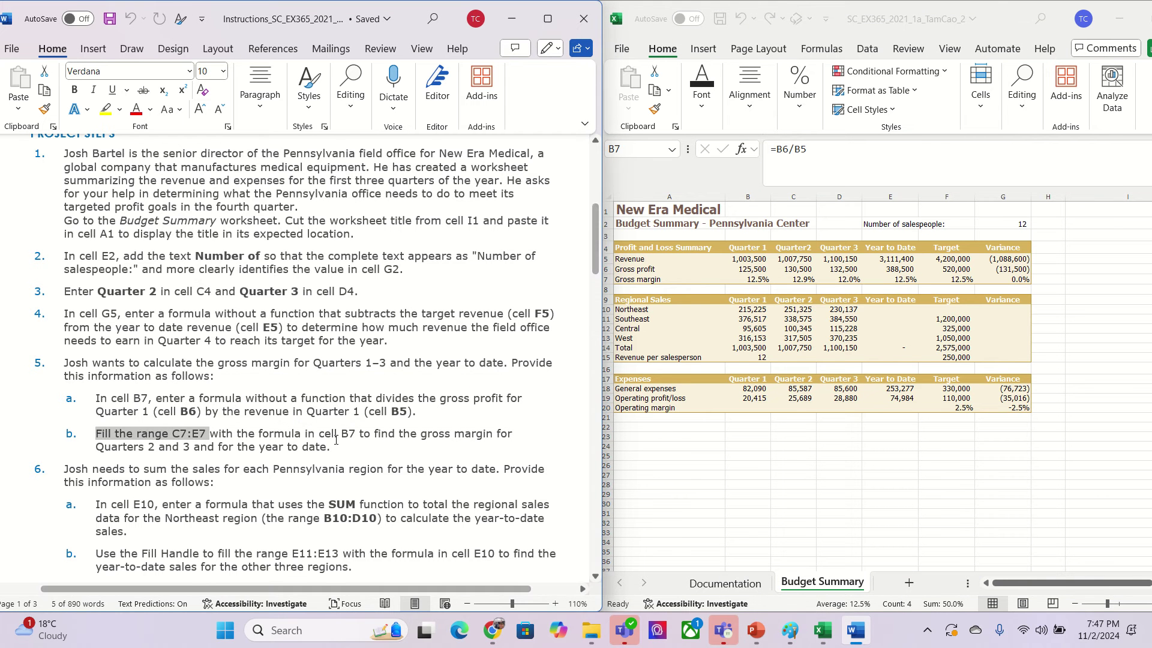
pyautogui.scroll(-3, 130, 441)
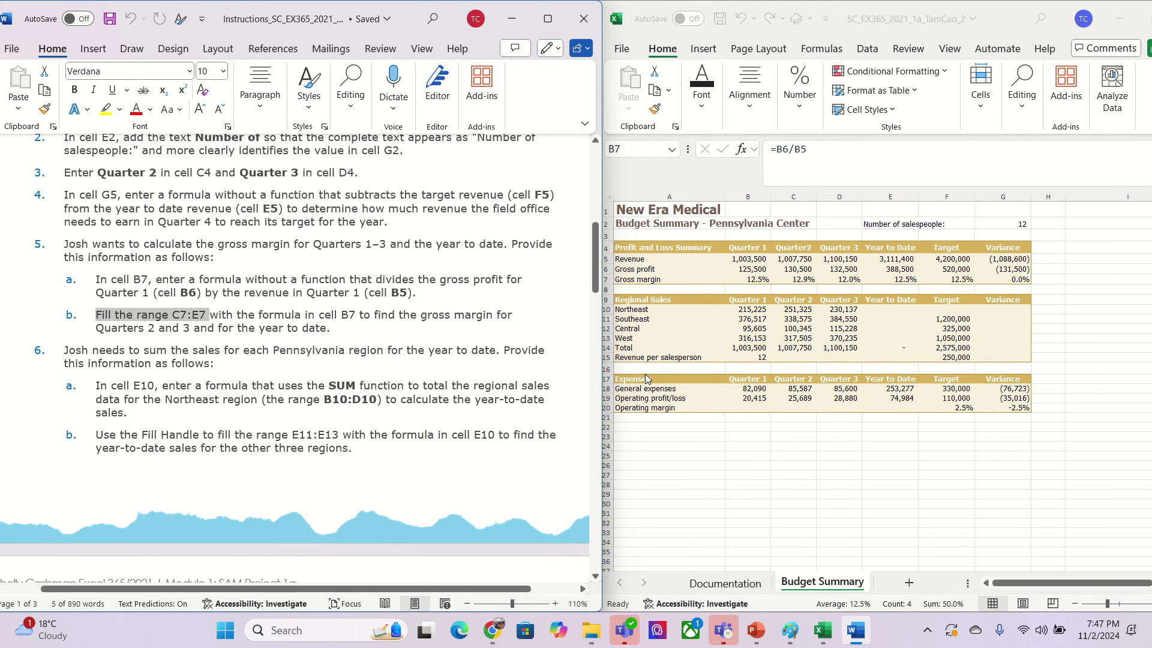
pyautogui.click(890, 307)
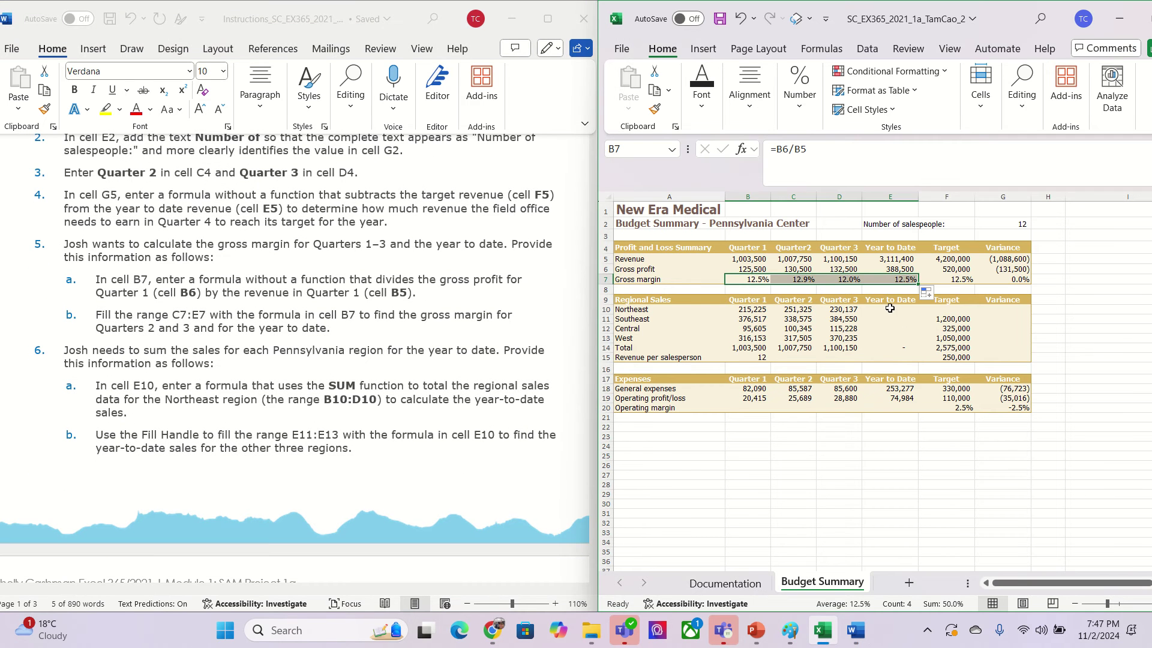
pyautogui.click(890, 308)
# Enter =SUM(B10:D10) in E10 (696,687) and fill it down through E13.
pyautogui.write('=')
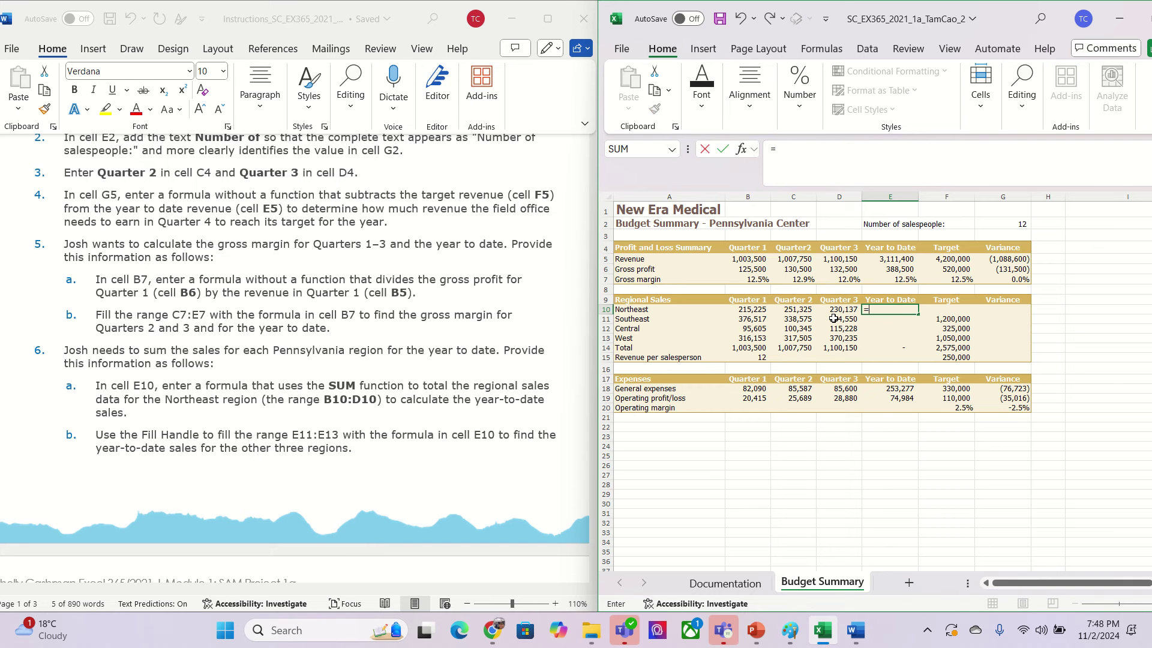
pyautogui.write('SU')
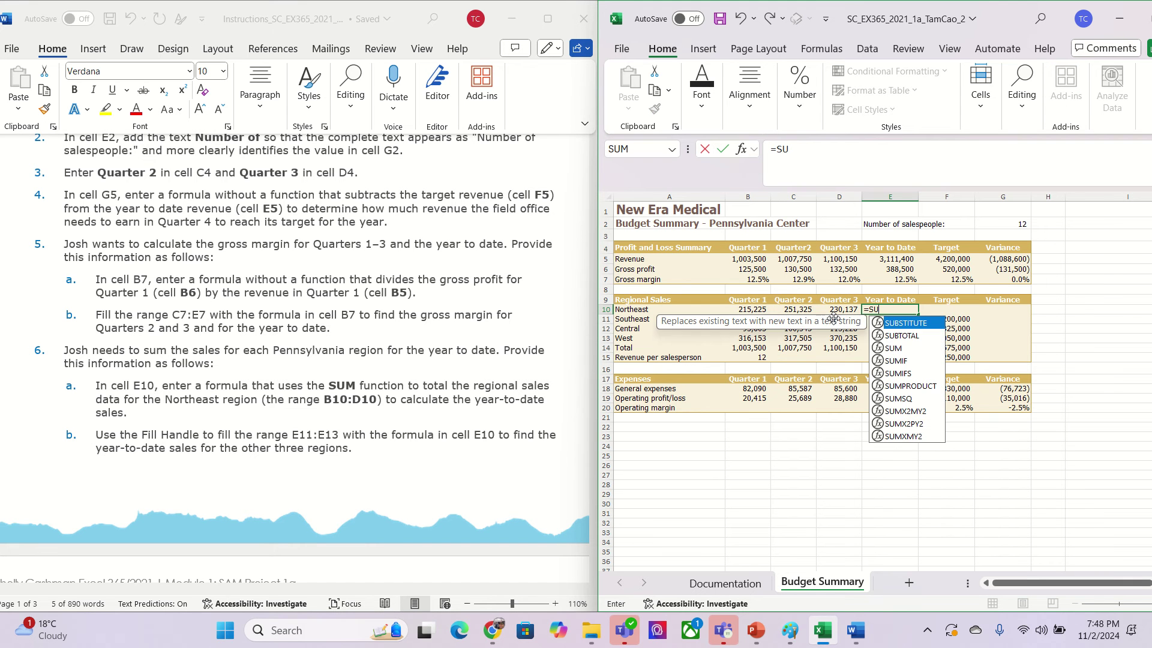
pyautogui.write('M(')
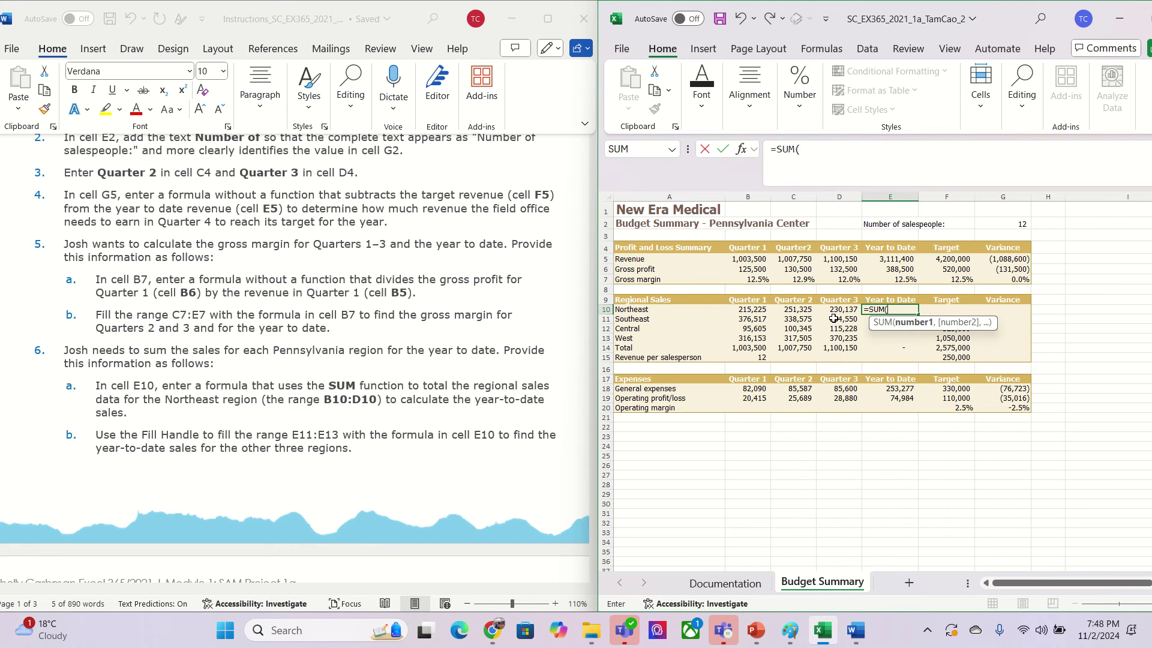
pyautogui.moveTo(754, 310); pyautogui.dragTo(839, 311)
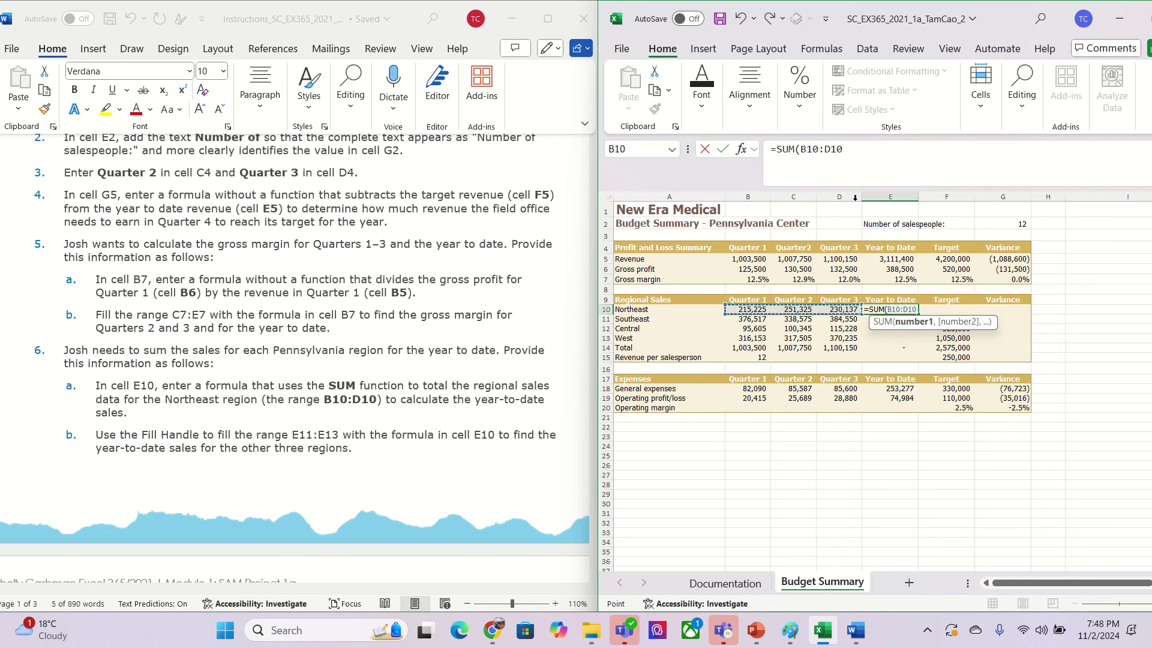
pyautogui.click(867, 150)
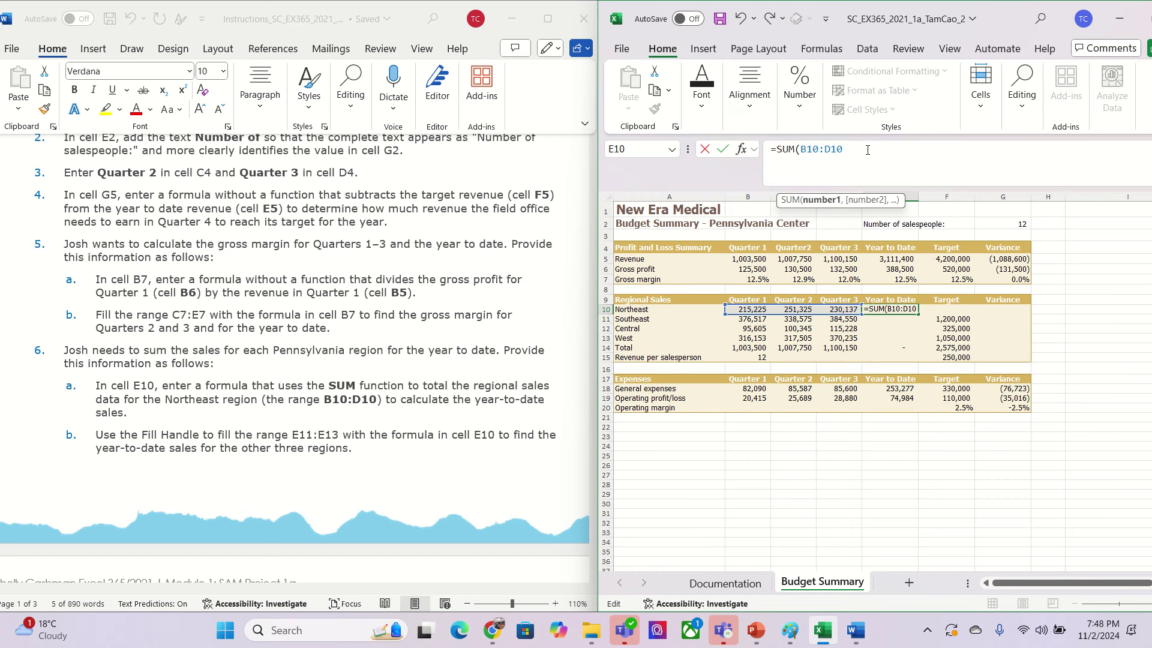
pyautogui.write(')')
pyautogui.press('Return')
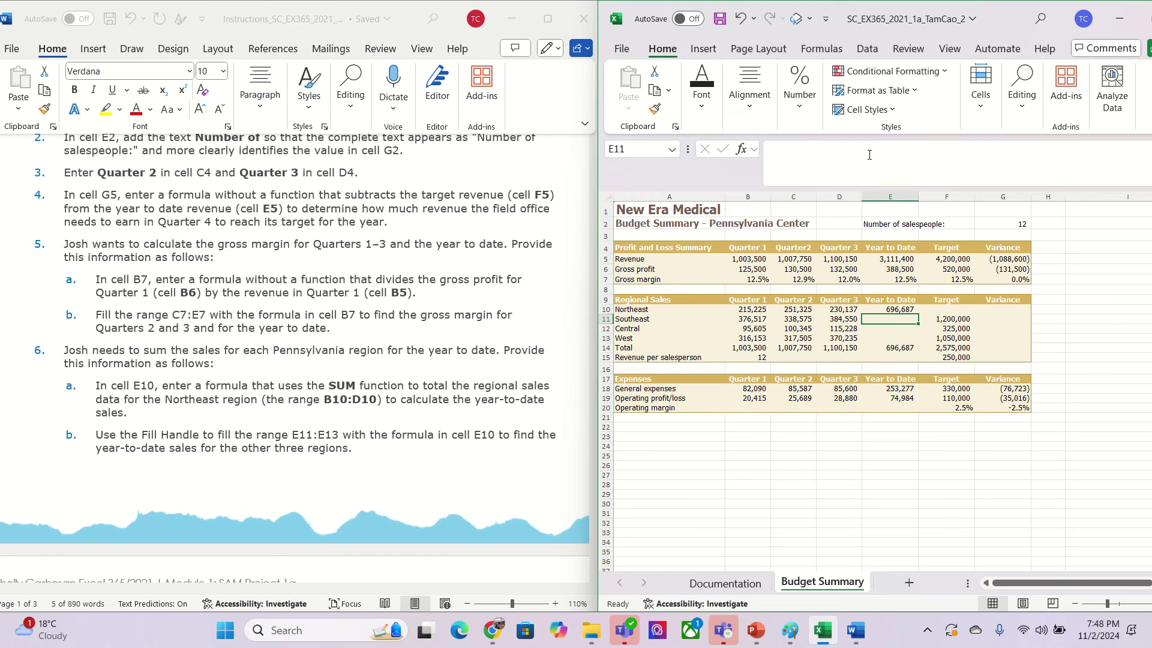
pyautogui.click(904, 311)
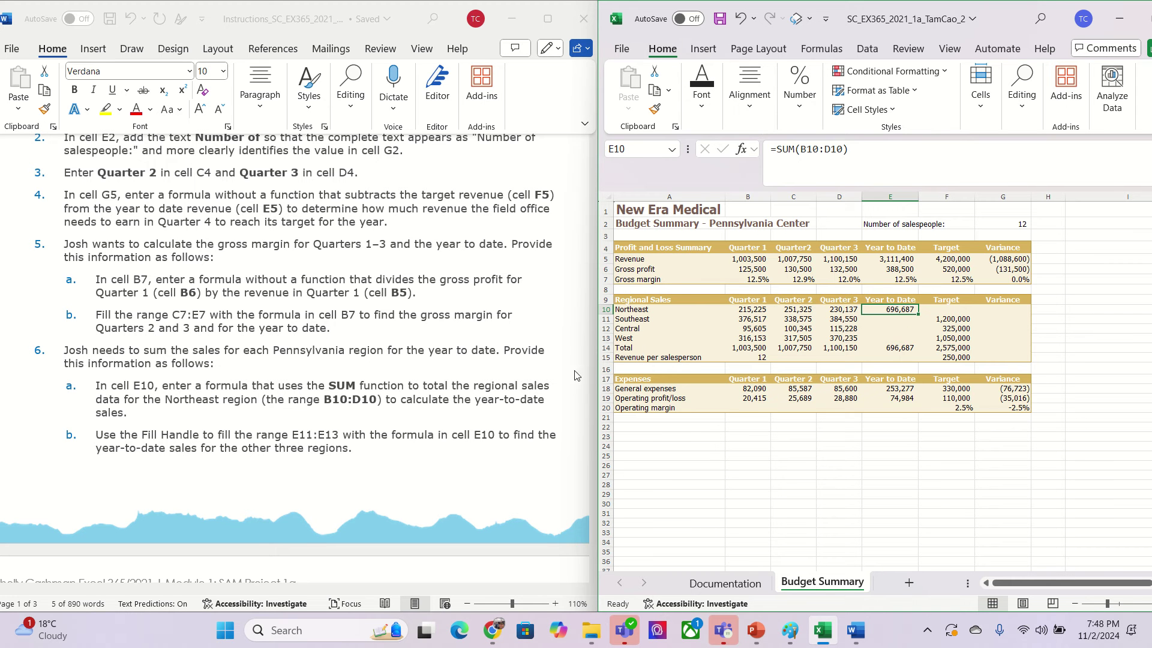
pyautogui.moveTo(918, 314); pyautogui.dragTo(917, 342)
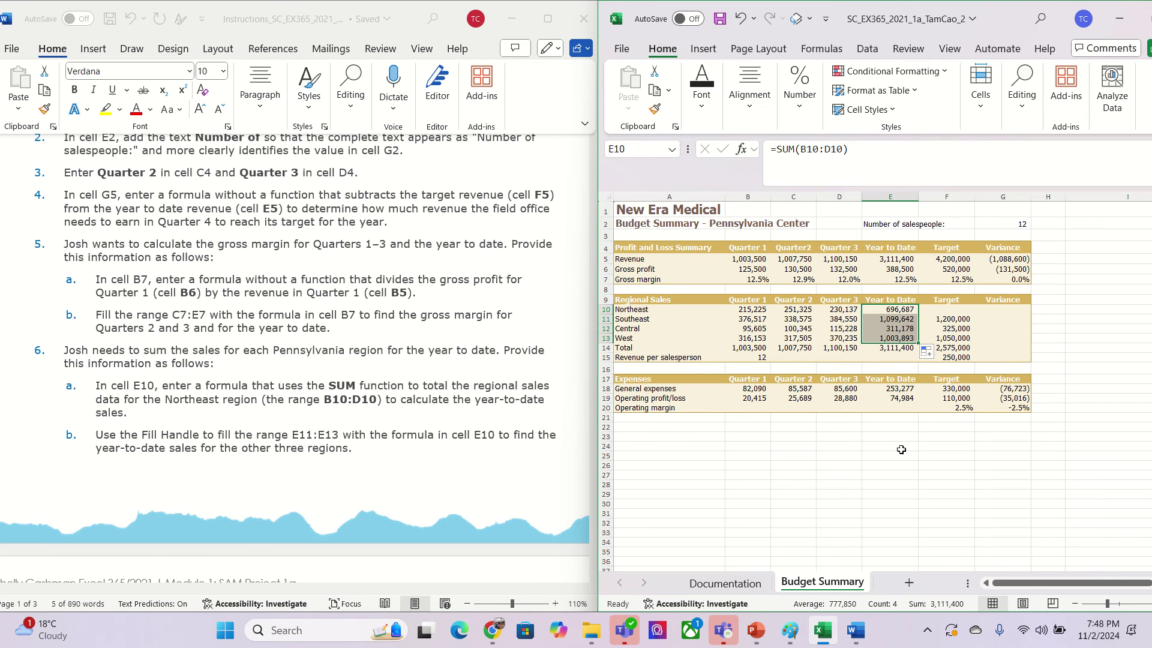
pyautogui.scroll(-2, 393, 430)
pyautogui.scroll(-5, 393, 431)
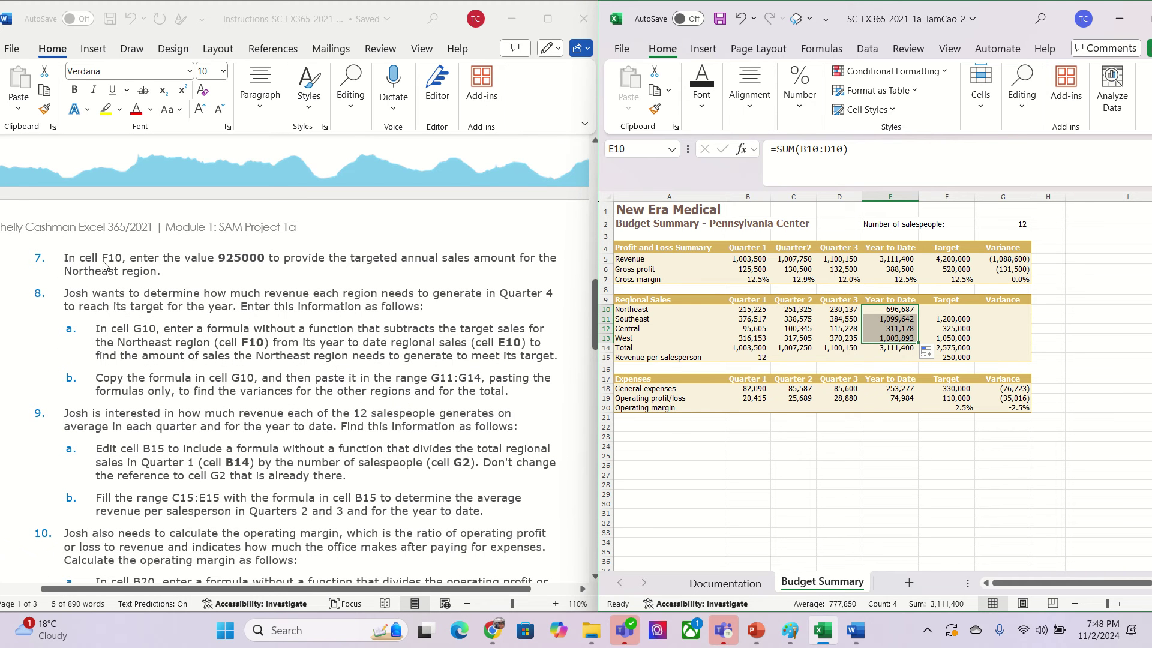
# Enter the 925,000 Northeast target in F10 and mark step 8a in the instructions.
pyautogui.click(962, 309)
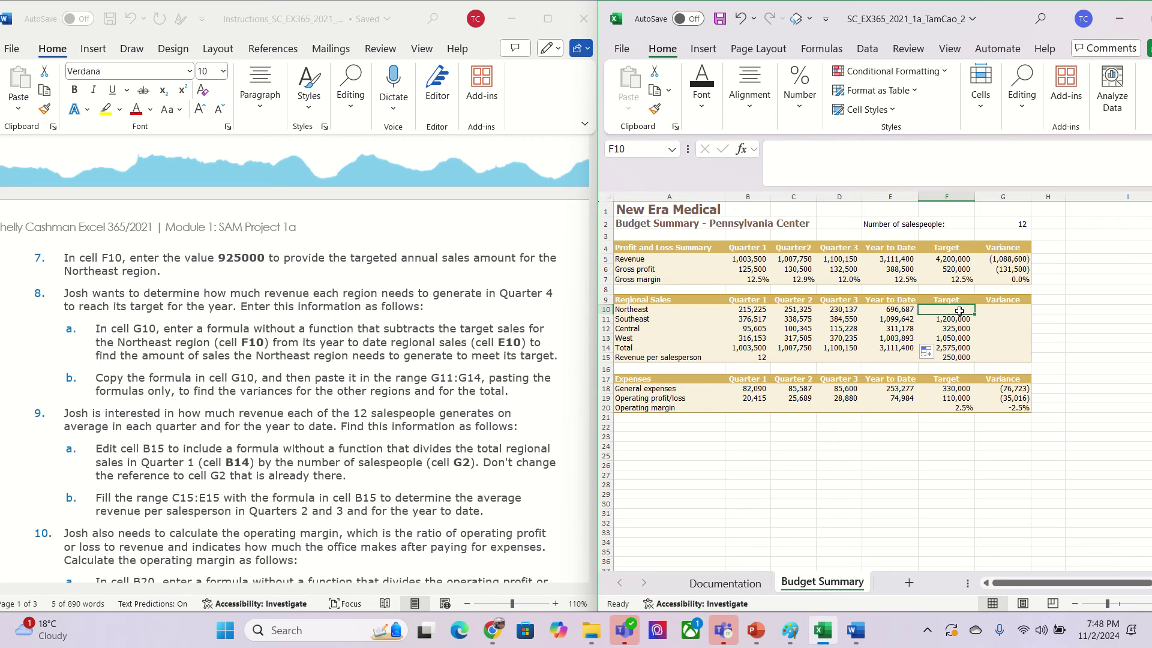
pyautogui.write('9250')
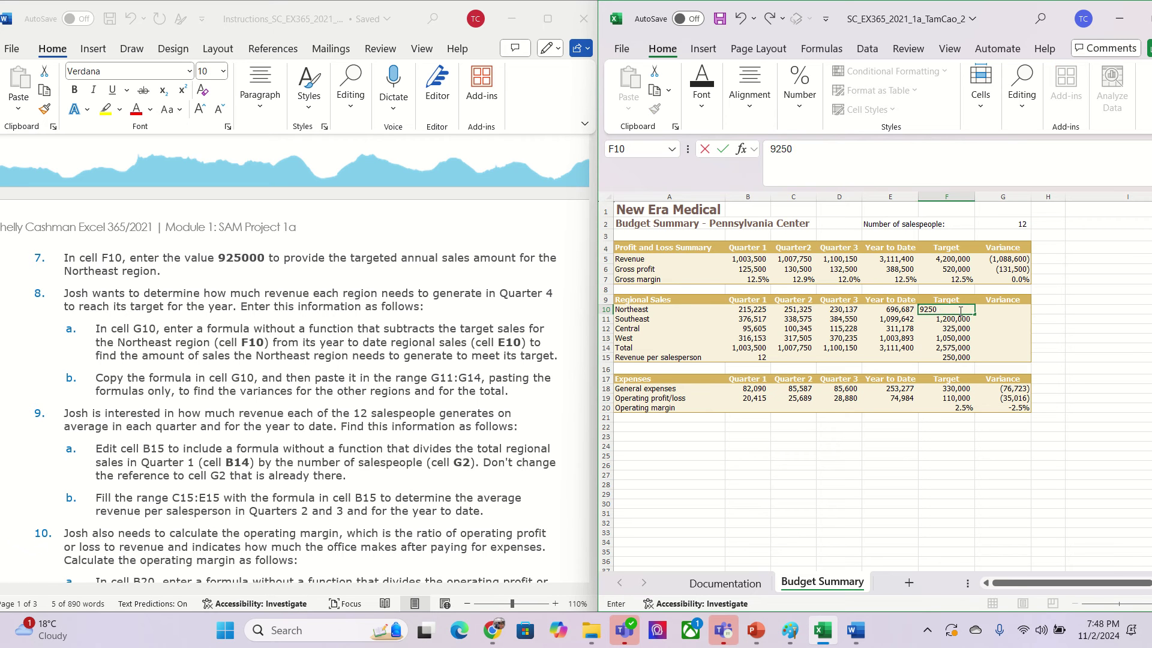
pyautogui.write('00')
pyautogui.click(959, 309)
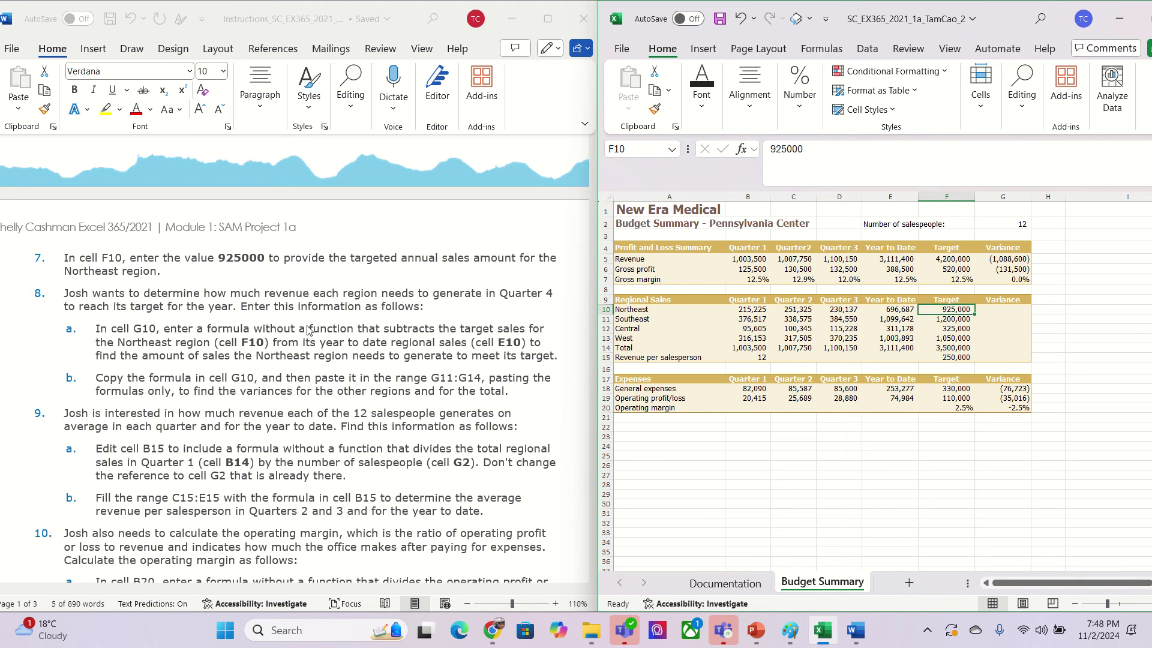
pyautogui.click(300, 331)
pyautogui.moveTo(133, 329); pyautogui.dragTo(158, 330)
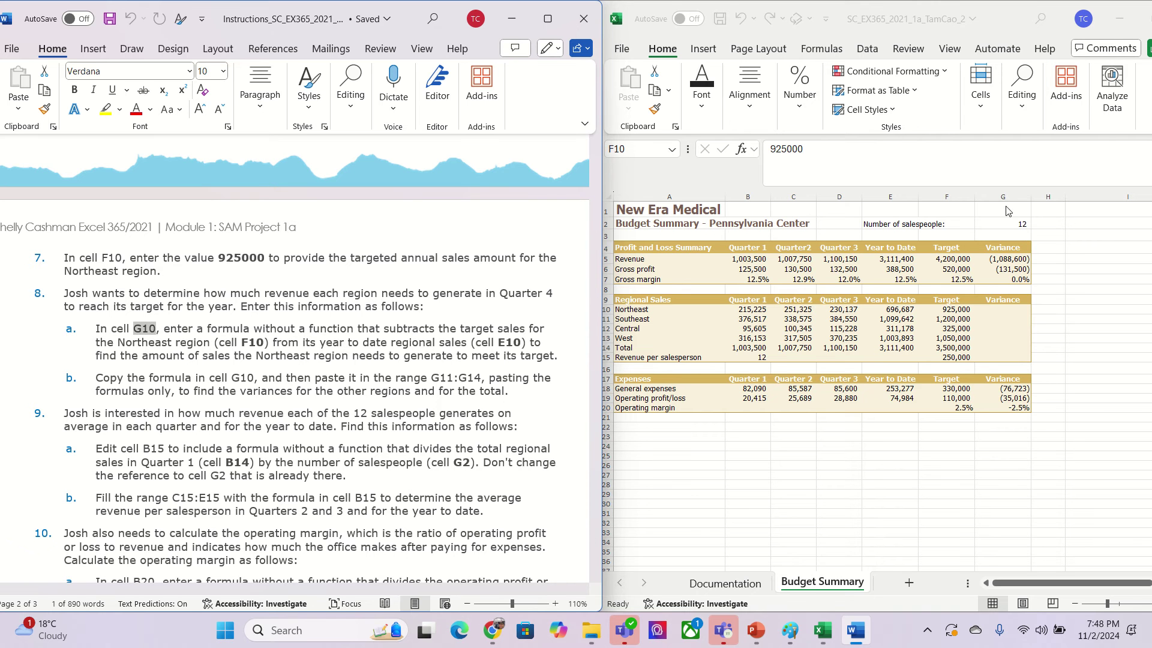
# Enter the variance formula =E10-F10 in G10 and copy it down through G14.
pyautogui.click(994, 310)
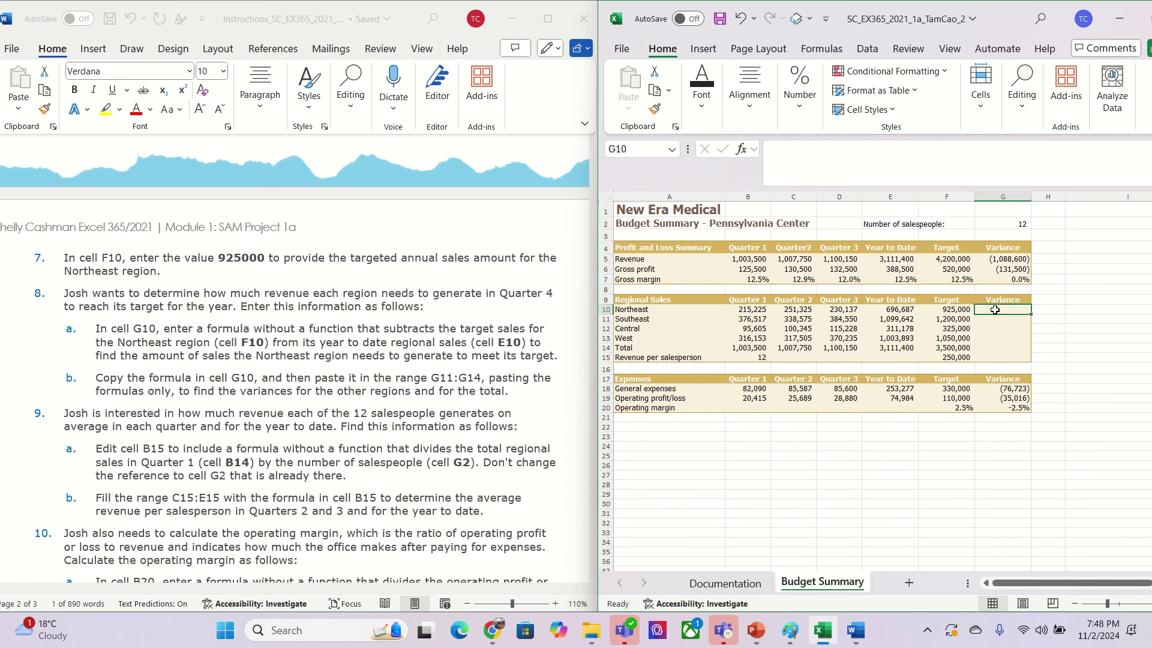
pyautogui.write('=')
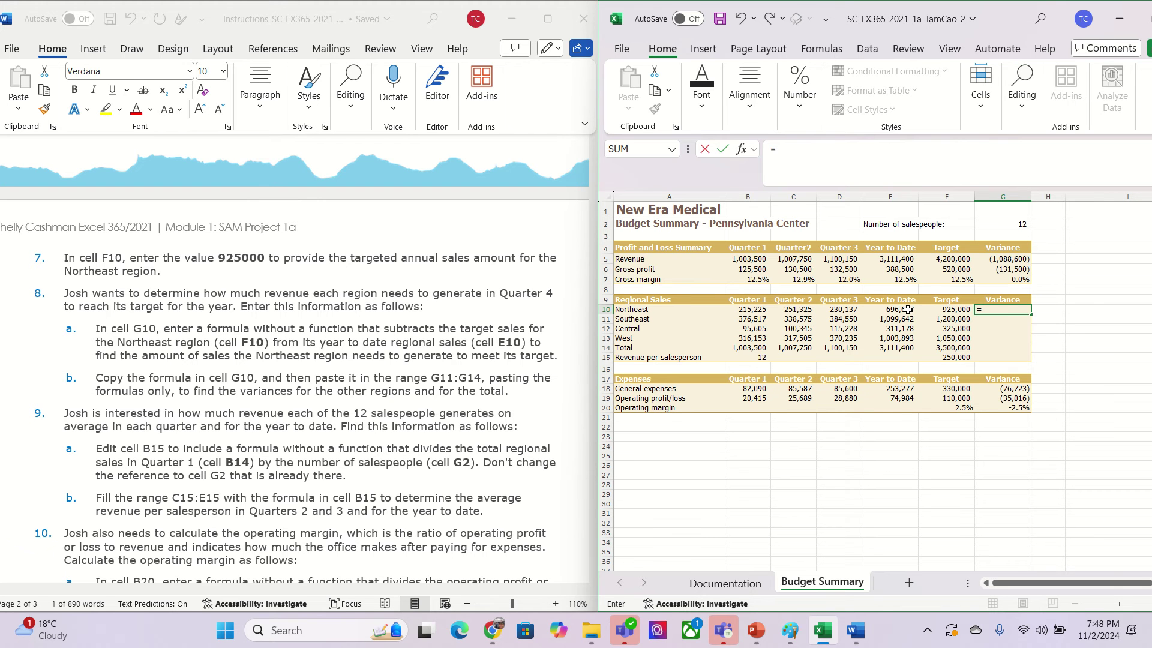
pyautogui.click(908, 310)
pyautogui.write('-')
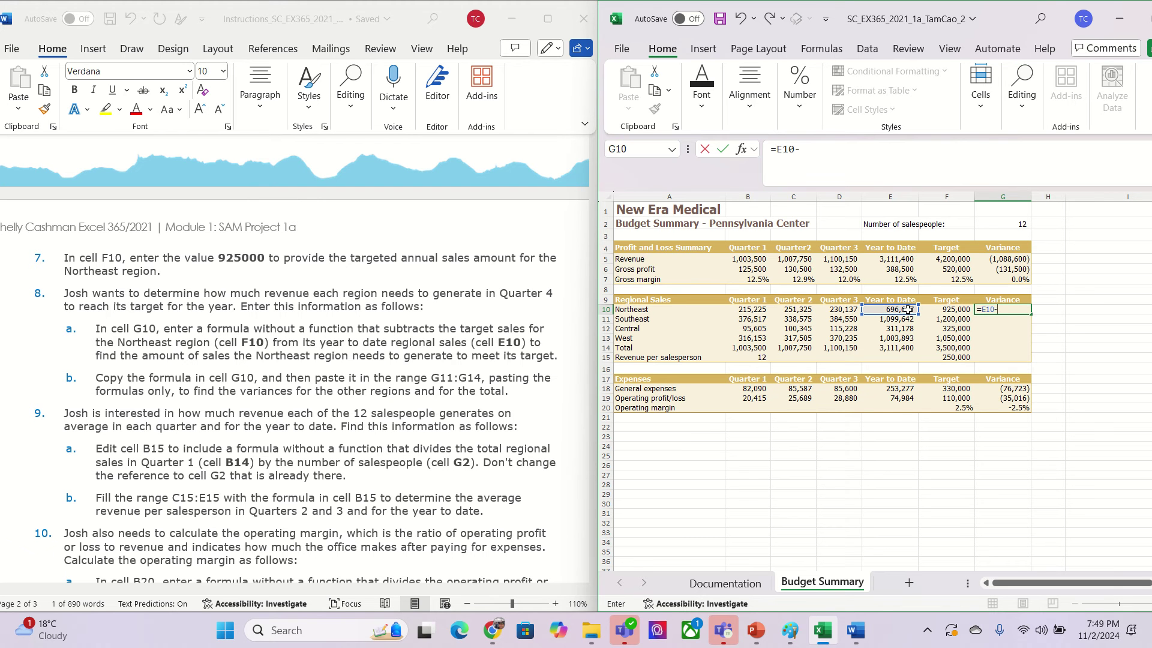
pyautogui.click(952, 309)
pyautogui.press('Return')
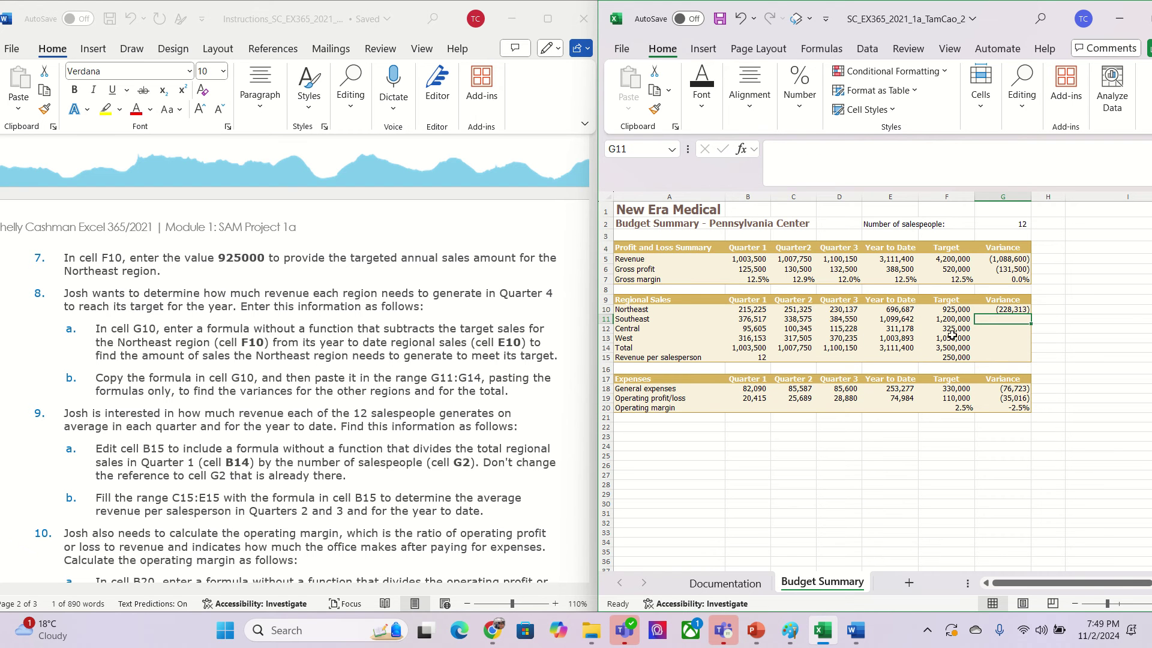
pyautogui.click(1024, 310)
pyautogui.moveTo(1030, 315); pyautogui.dragTo(1025, 354)
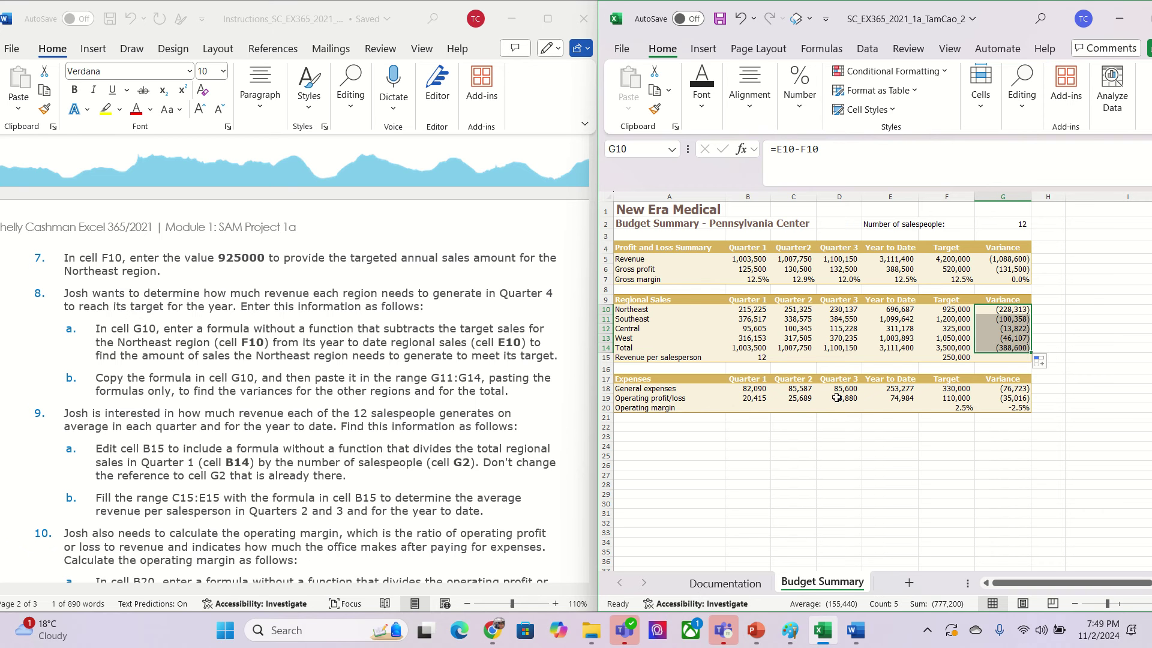
pyautogui.scroll(-2, 348, 387)
pyautogui.scroll(-1, 348, 387)
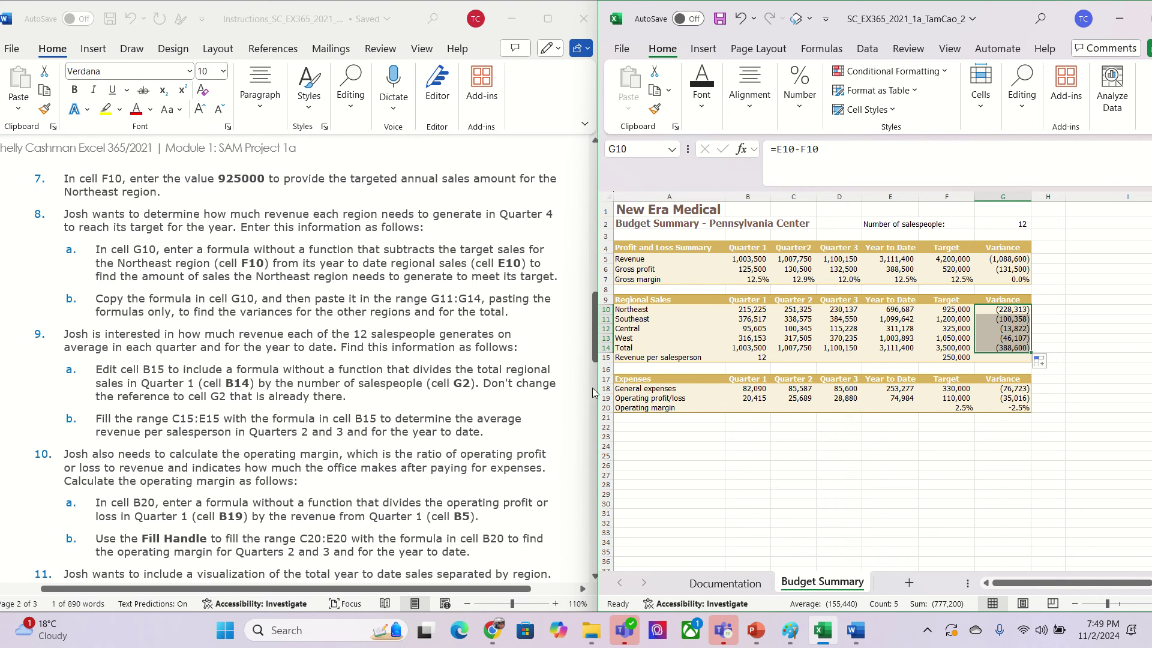
# Rewrite B15's formula as =B14/$G$2, removing the stray '(Press F4)' text.
pyautogui.click(748, 358)
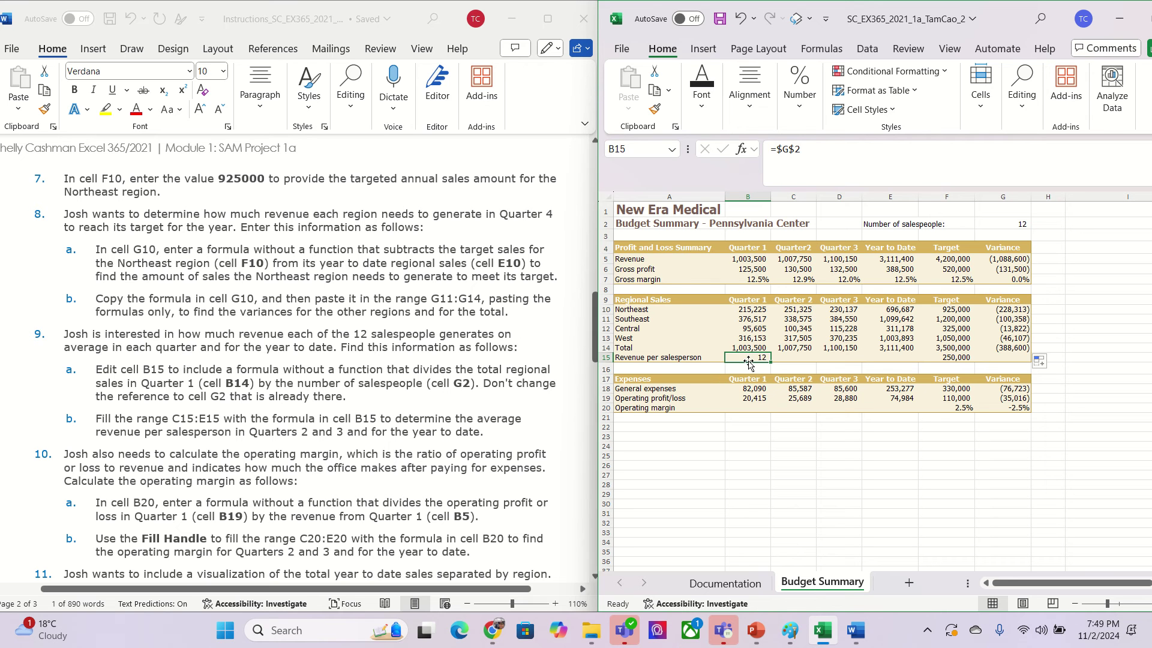
pyautogui.moveTo(777, 150); pyautogui.dragTo(798, 150)
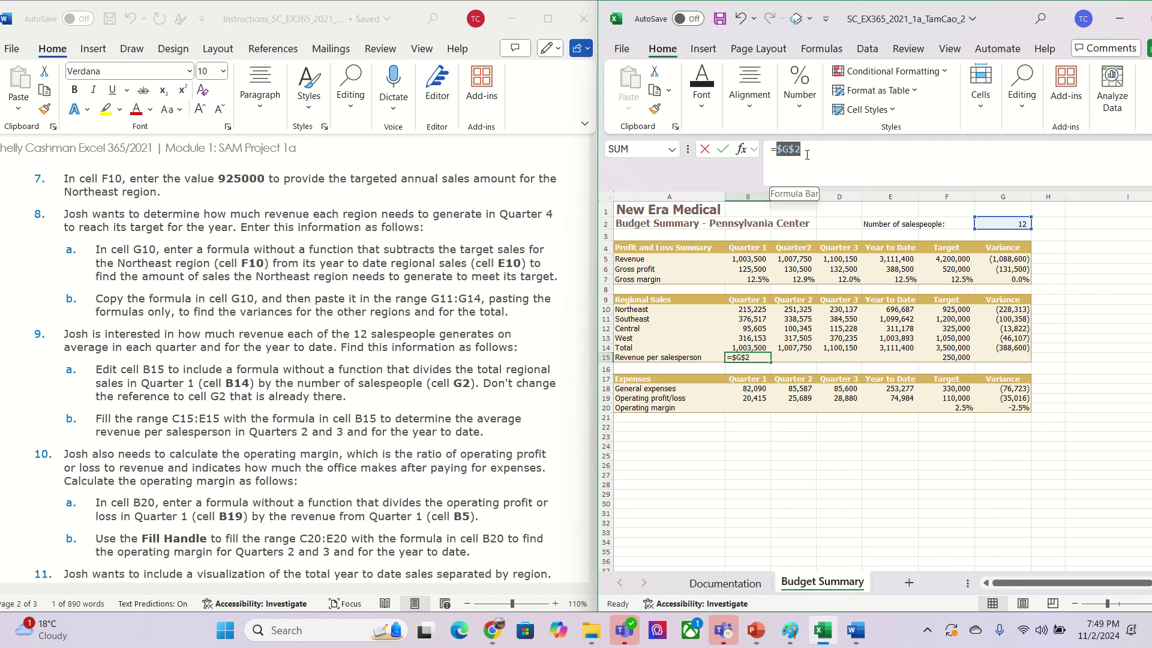
pyautogui.press('BackSpace')
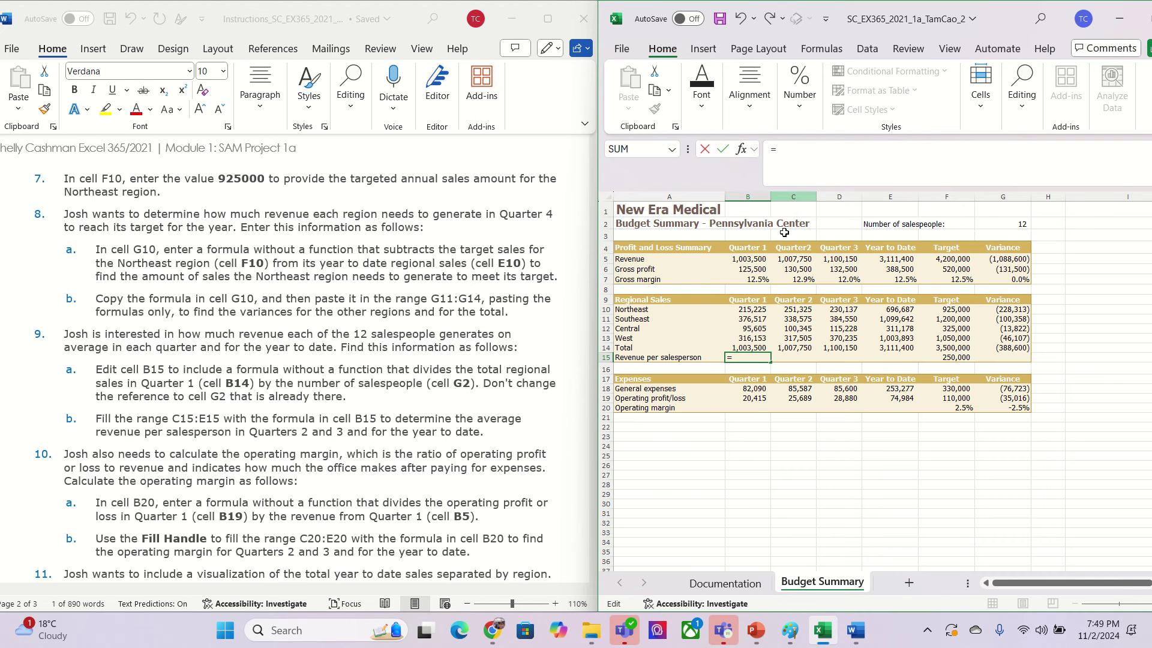
pyautogui.click(737, 347)
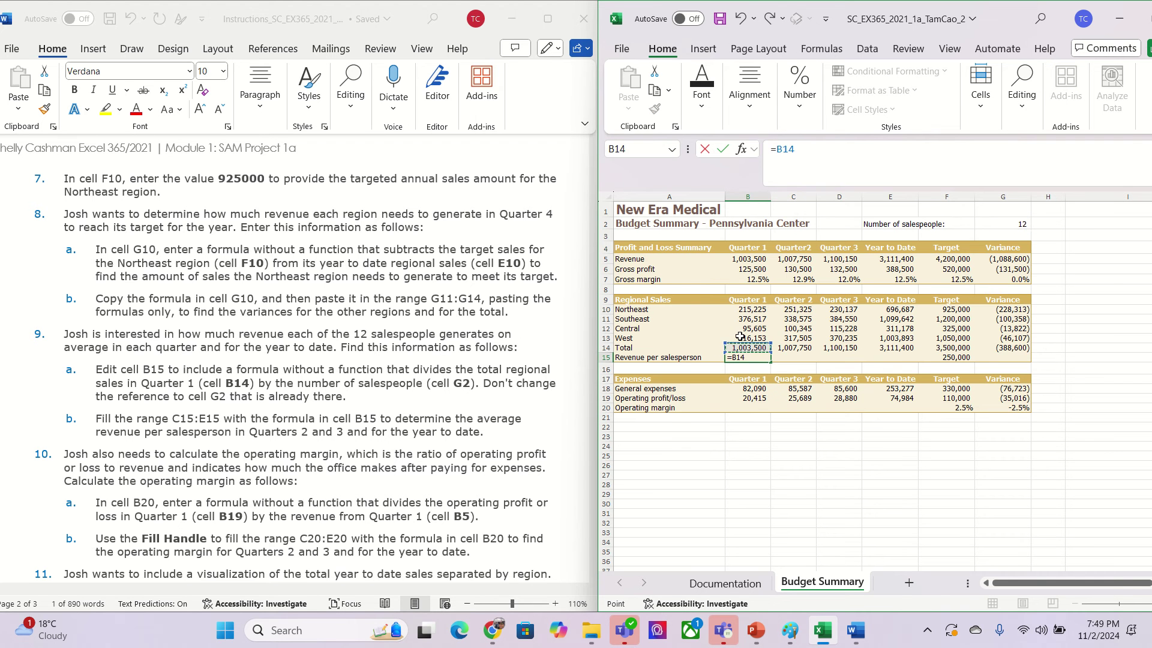
pyautogui.write('/')
pyautogui.click(997, 220)
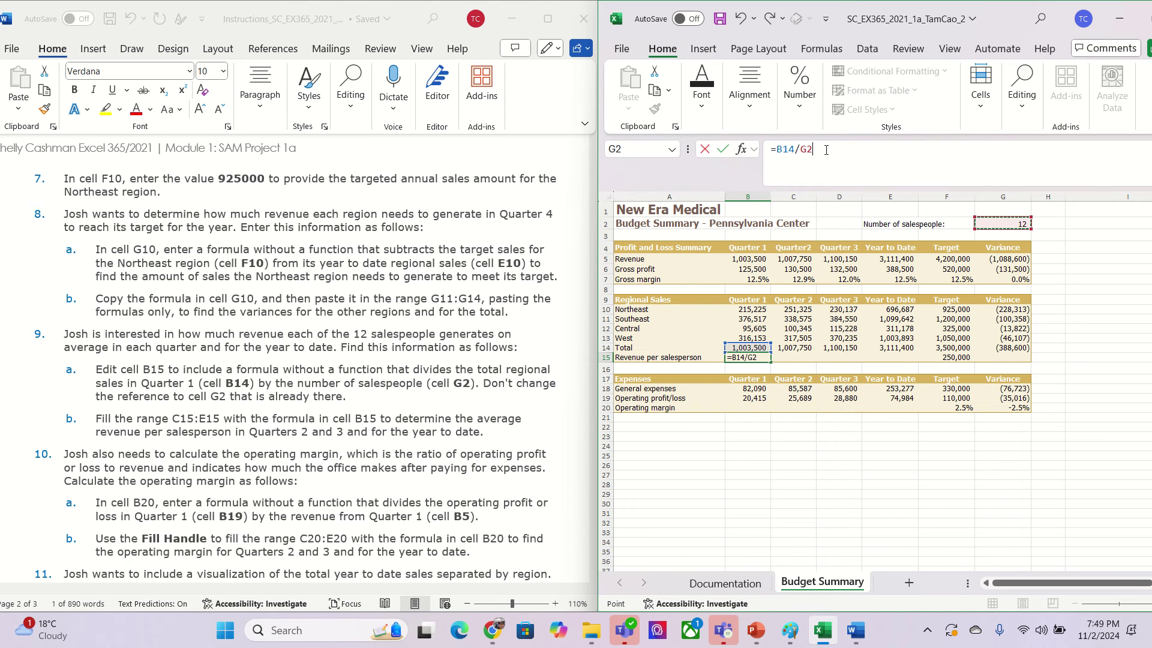
pyautogui.press('F4')
pyautogui.write('(Press F4)')
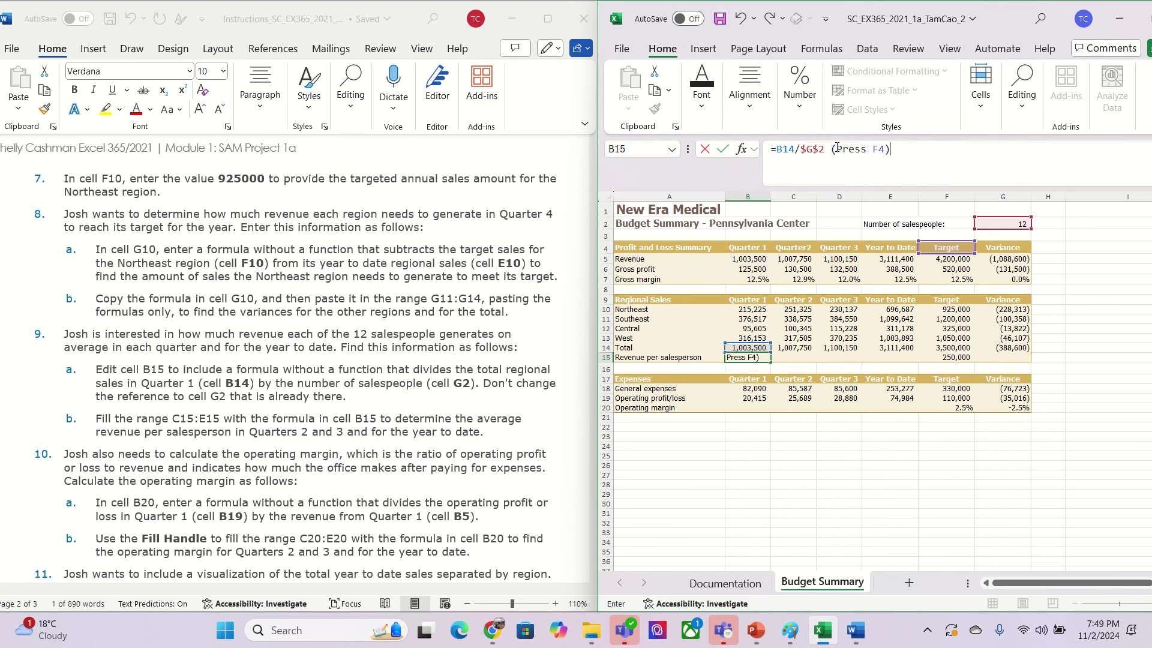
pyautogui.moveTo(886, 148); pyautogui.dragTo(833, 144)
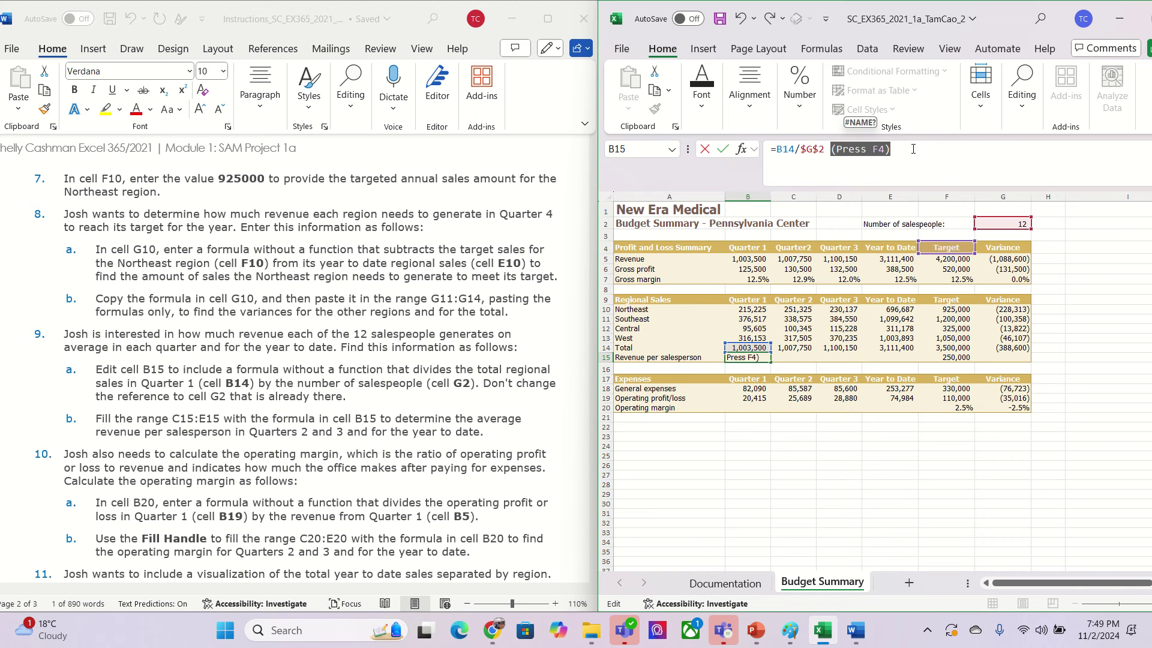
pyautogui.press('BackSpace')
pyautogui.press('Return')
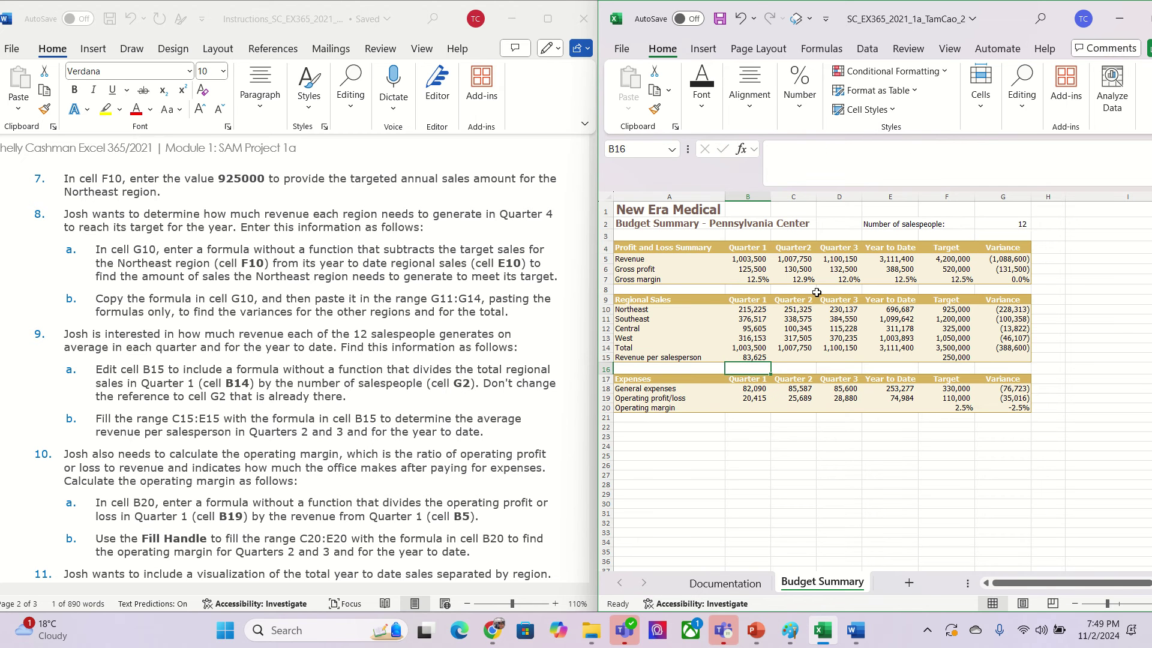
# Fill the B15 revenue-per-salesperson formula across C15:E15.
pyautogui.click(750, 358)
pyautogui.moveTo(771, 362); pyautogui.dragTo(915, 355)
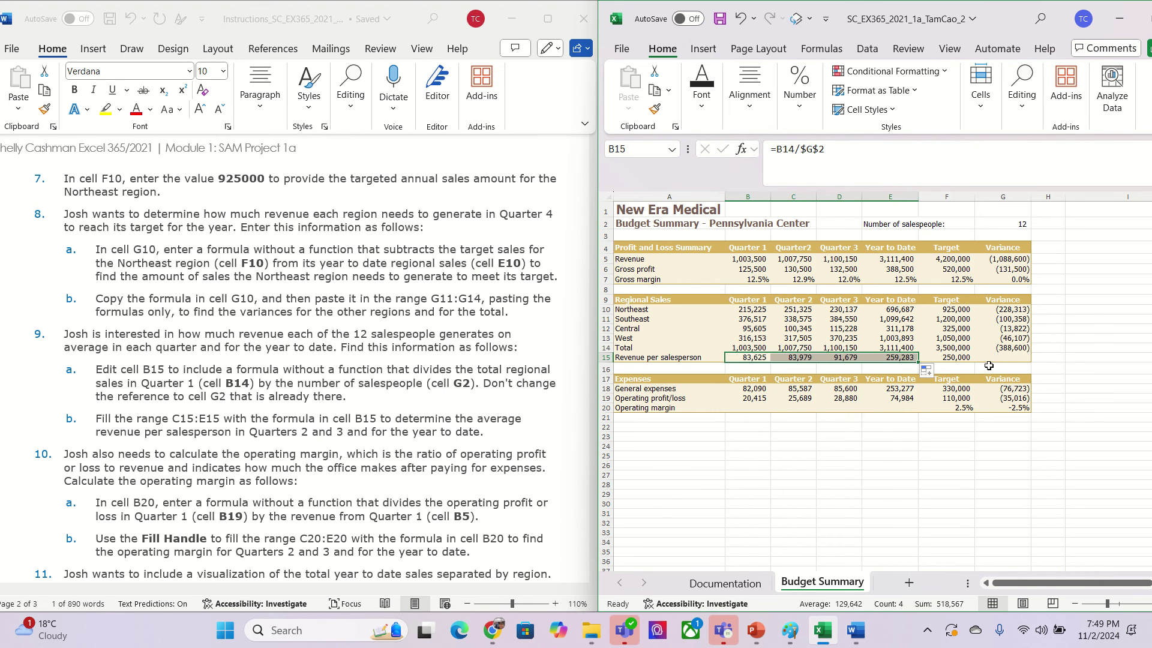
pyautogui.click(1007, 352)
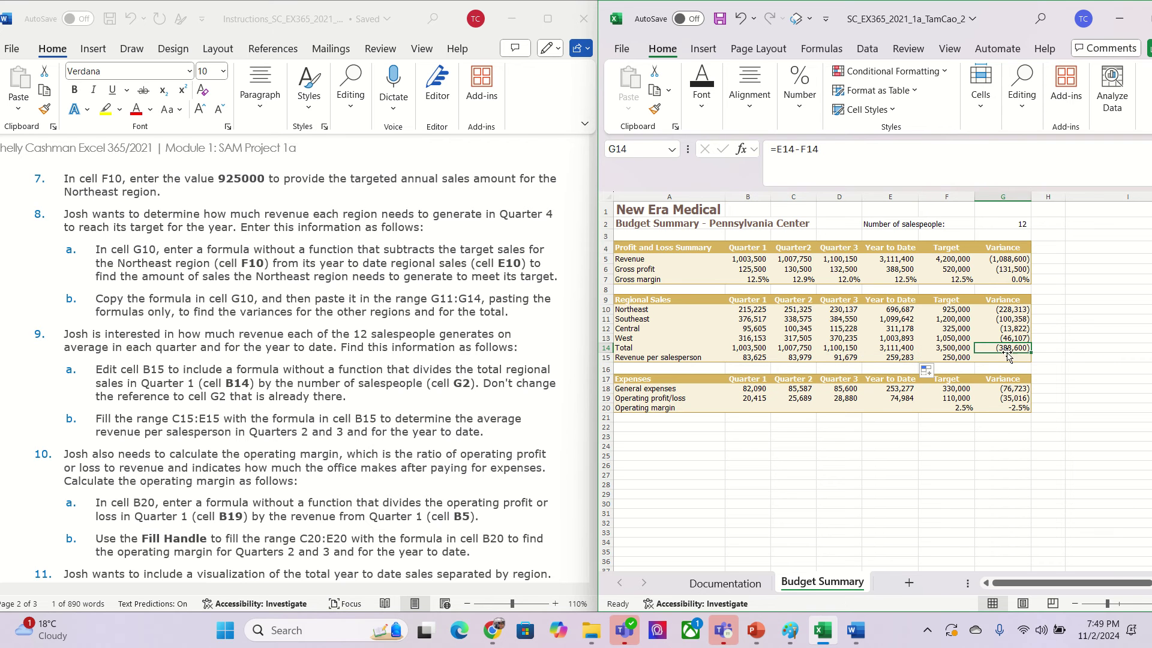
pyautogui.scroll(-1, 268, 495)
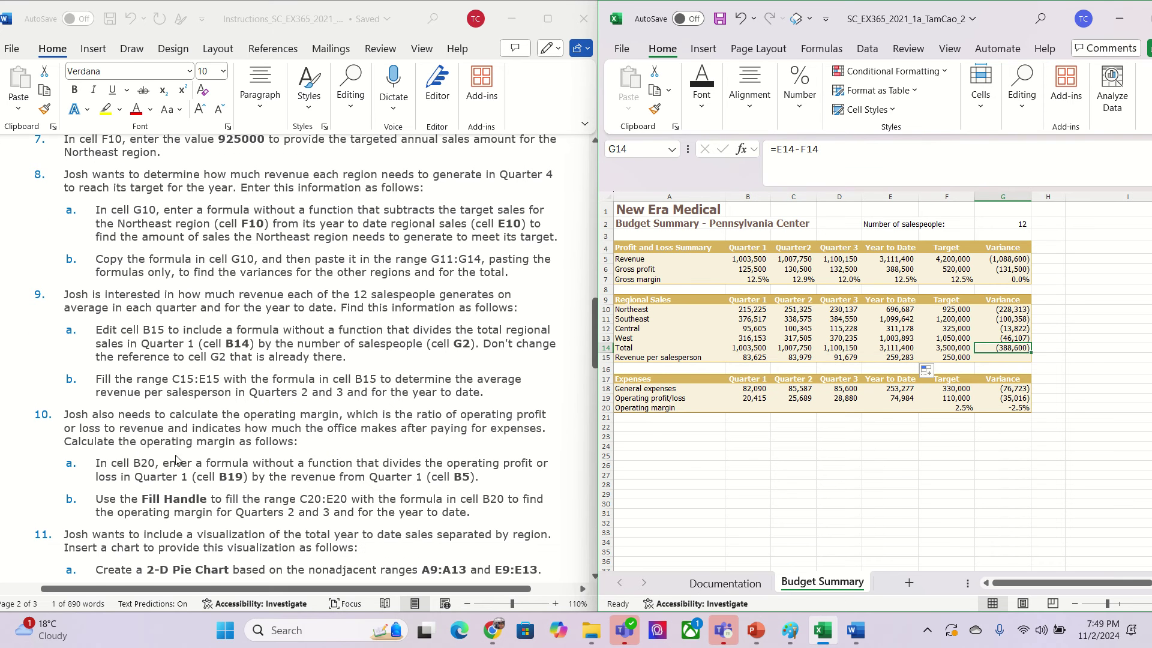
# Enter =B19/B5 in B20 and fill it across to E20, giving margins of 2.0%–2.6%.
pyautogui.click(750, 409)
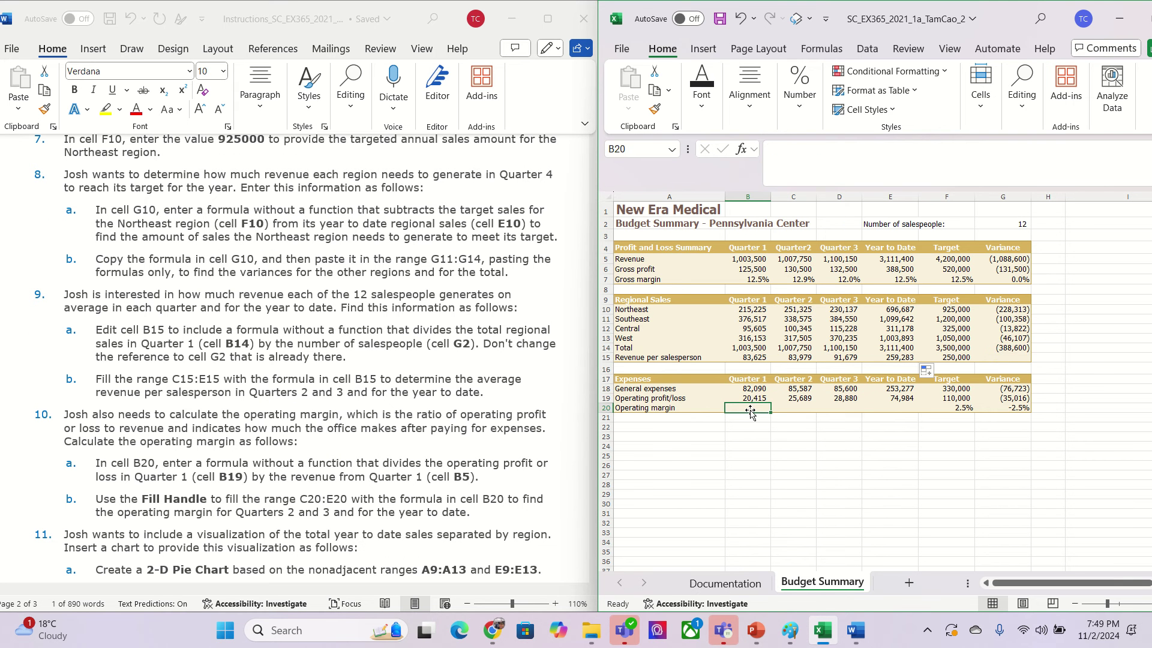
pyautogui.write('=')
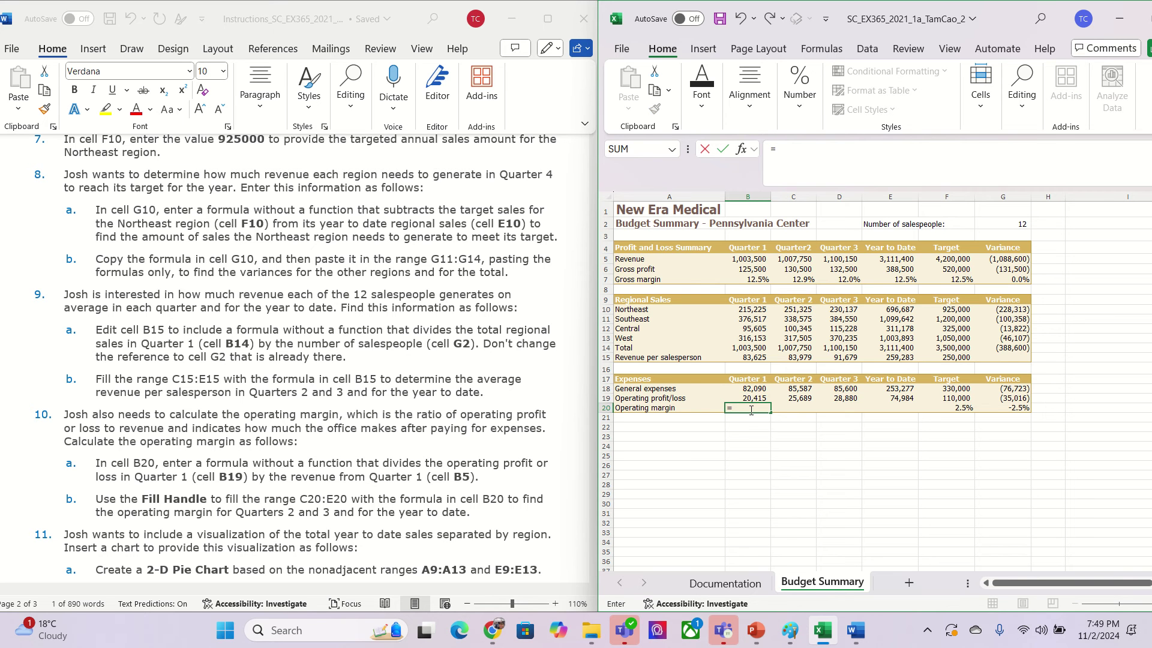
pyautogui.click(750, 397)
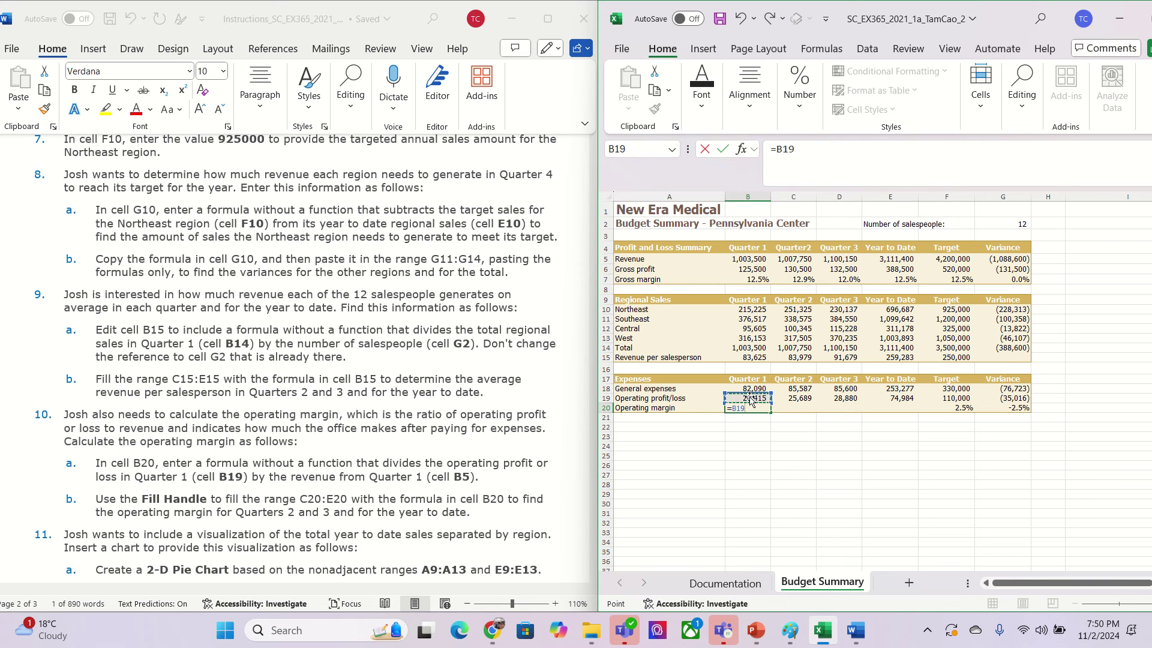
pyautogui.write('/')
pyautogui.click(752, 260)
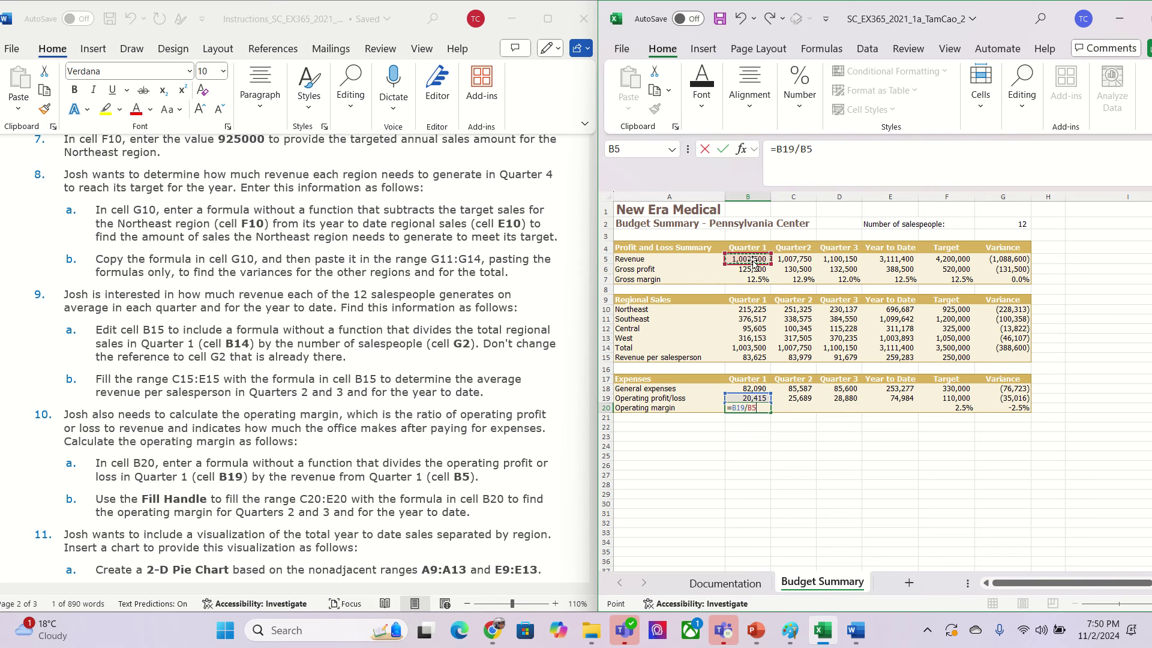
pyautogui.press('Return')
pyautogui.click(768, 409)
pyautogui.moveTo(769, 412); pyautogui.dragTo(918, 410)
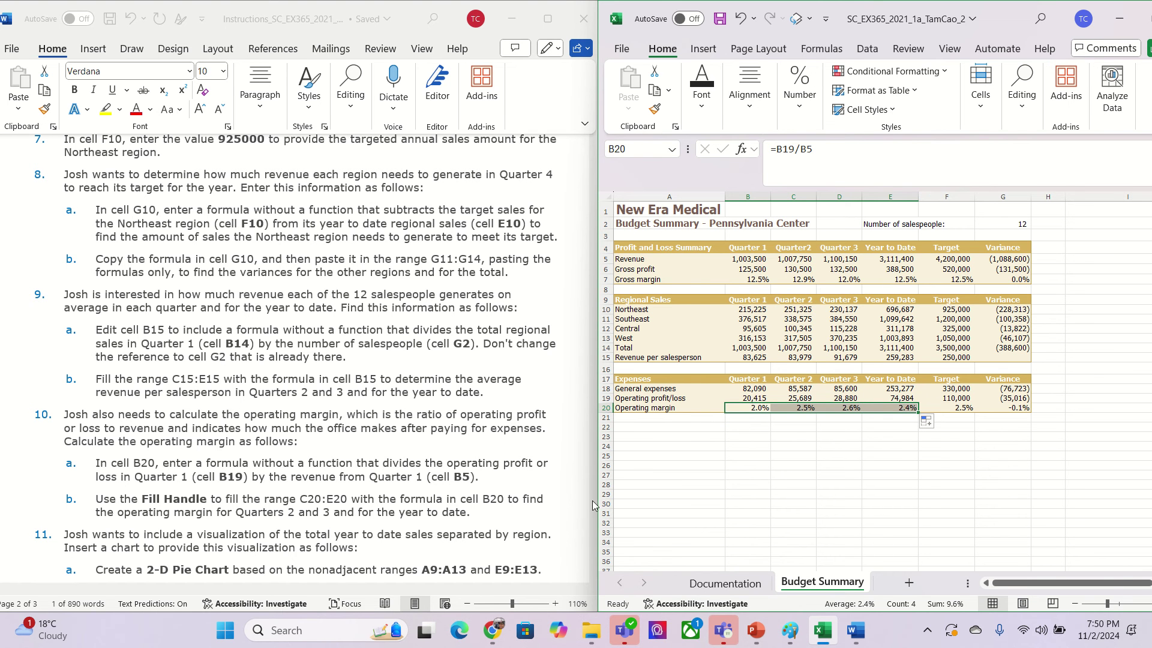
pyautogui.click(359, 481)
pyautogui.scroll(-3, 359, 482)
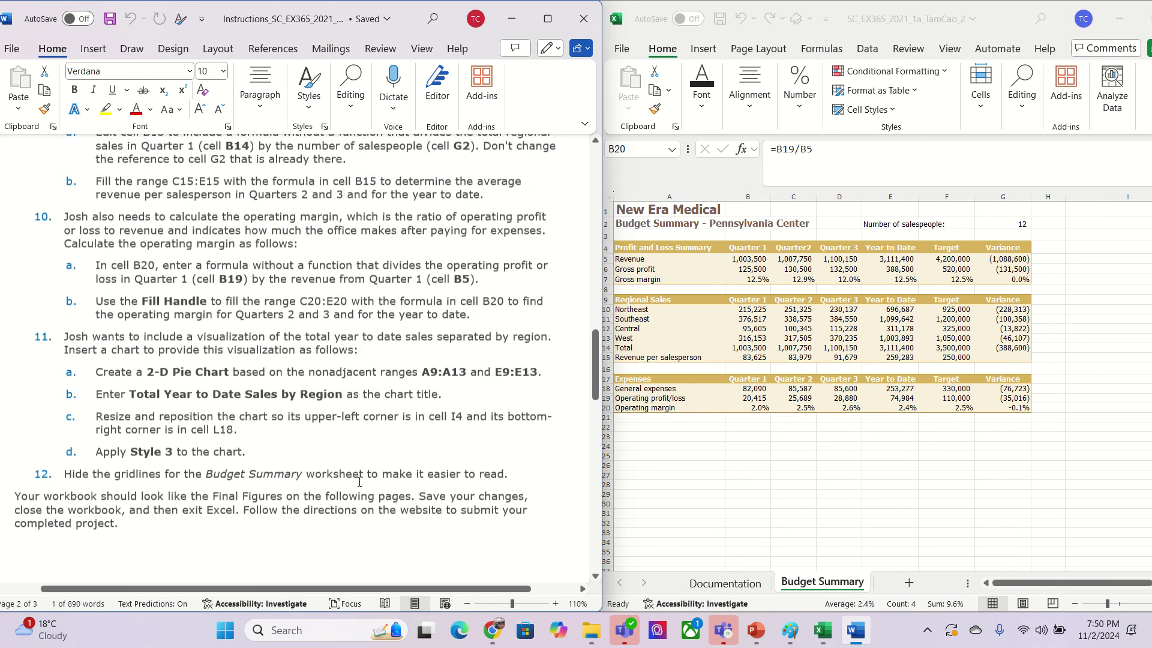
pyautogui.scroll(-12, 359, 481)
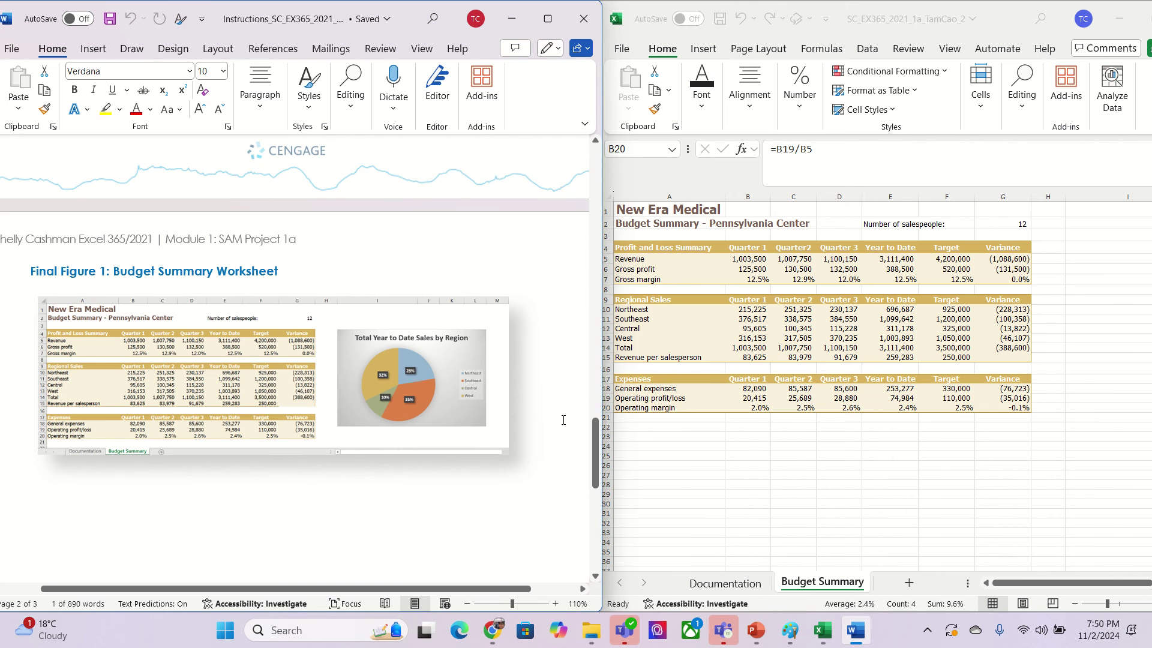
pyautogui.scroll(3, 563, 423)
pyautogui.scroll(4, 563, 423)
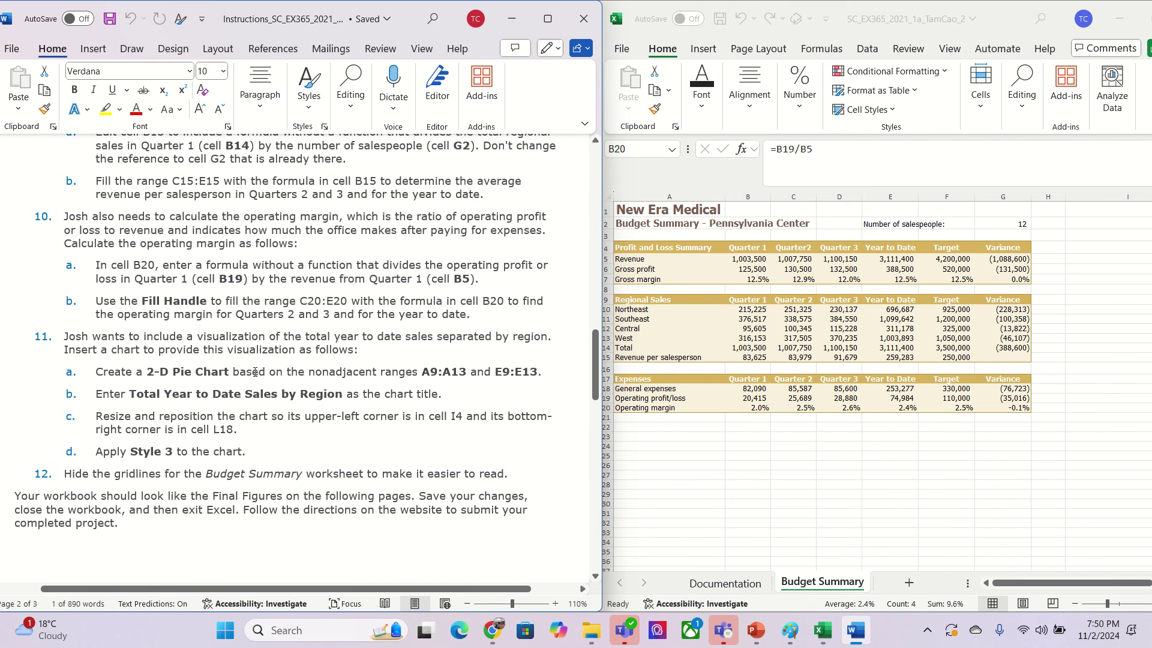
pyautogui.moveTo(147, 371); pyautogui.dragTo(232, 371)
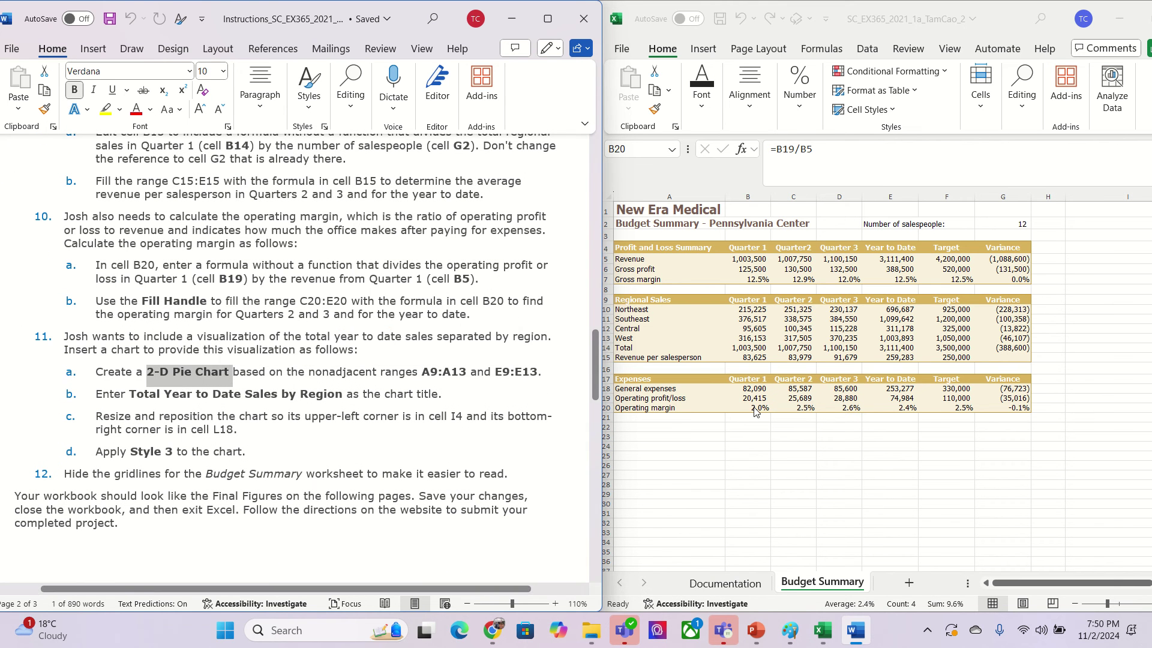
pyautogui.hotkey('alt', 'Tab')
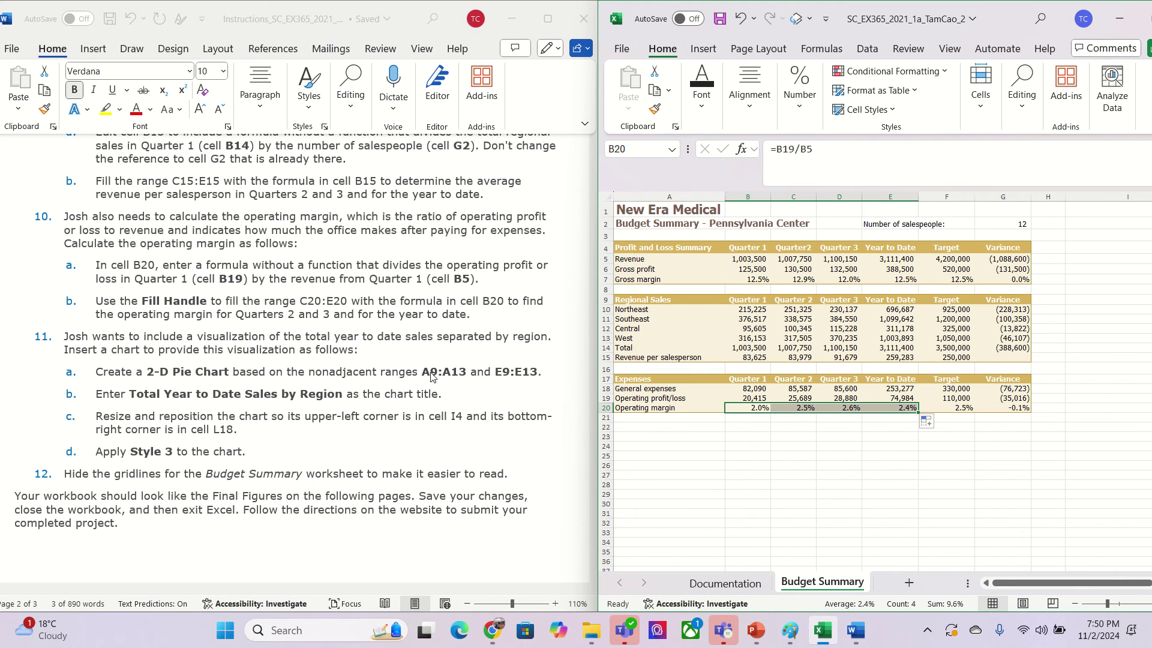
pyautogui.hotkey('alt', 'Tab')
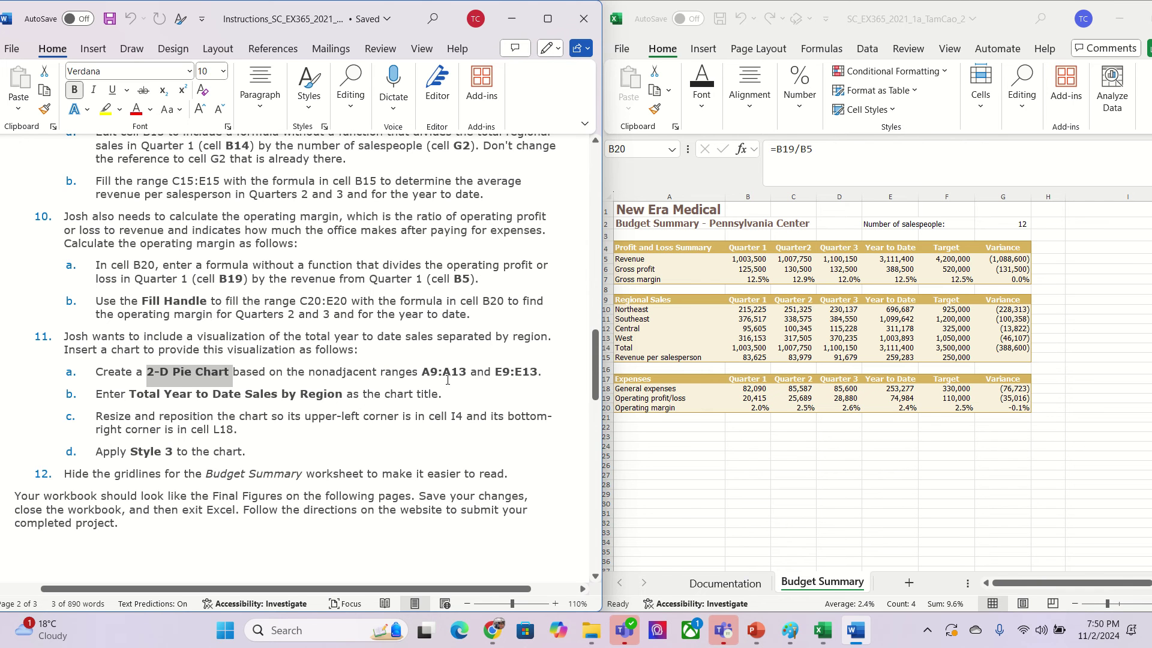
pyautogui.hotkey('alt', 'Tab')
pyautogui.click(664, 298)
# Select A9:A13 plus E9:E13 and show the Insert tab's chart options.
pyautogui.moveTo(664, 301); pyautogui.dragTo(664, 339)
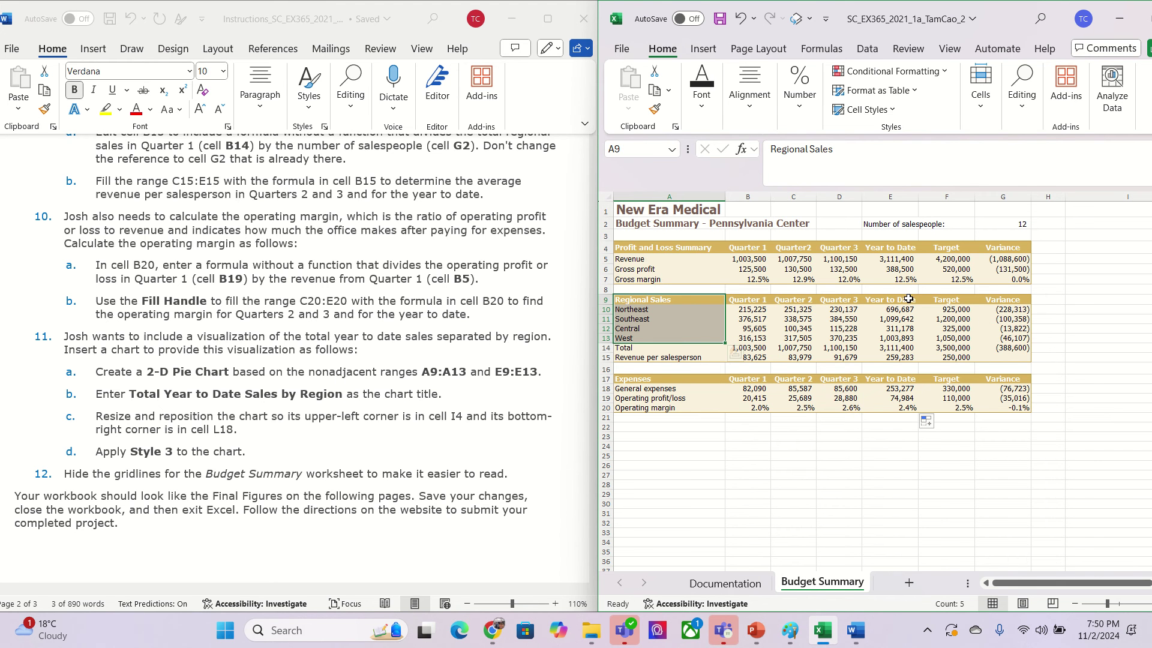
pyautogui.moveTo(908, 298); pyautogui.dragTo(910, 338)
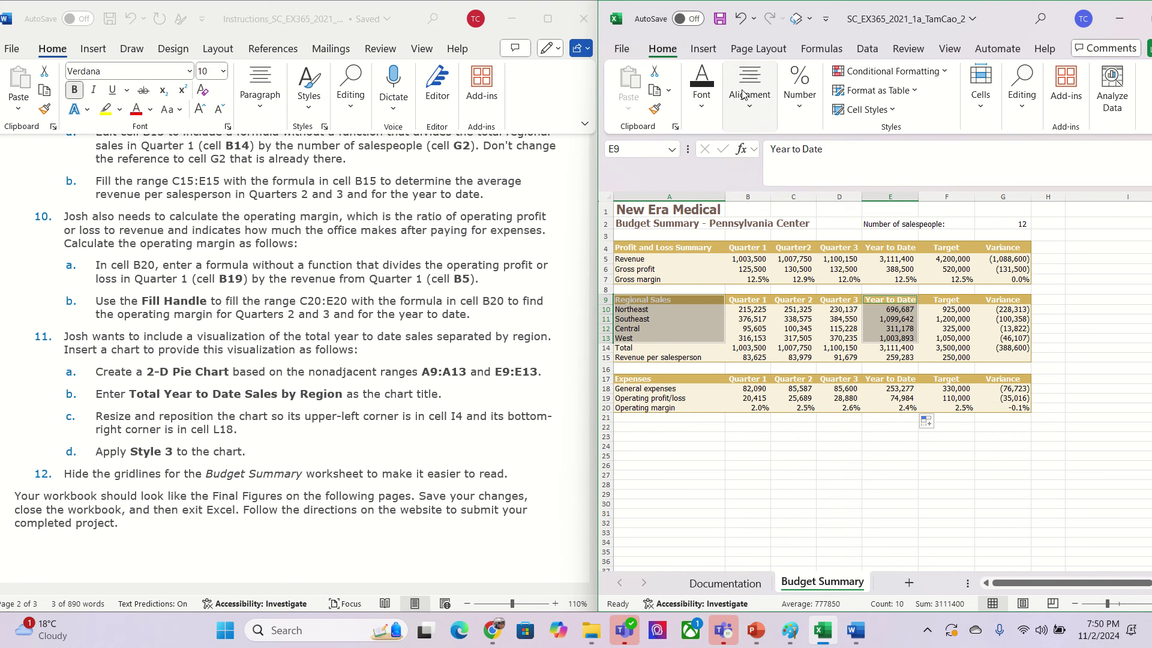
pyautogui.click(703, 49)
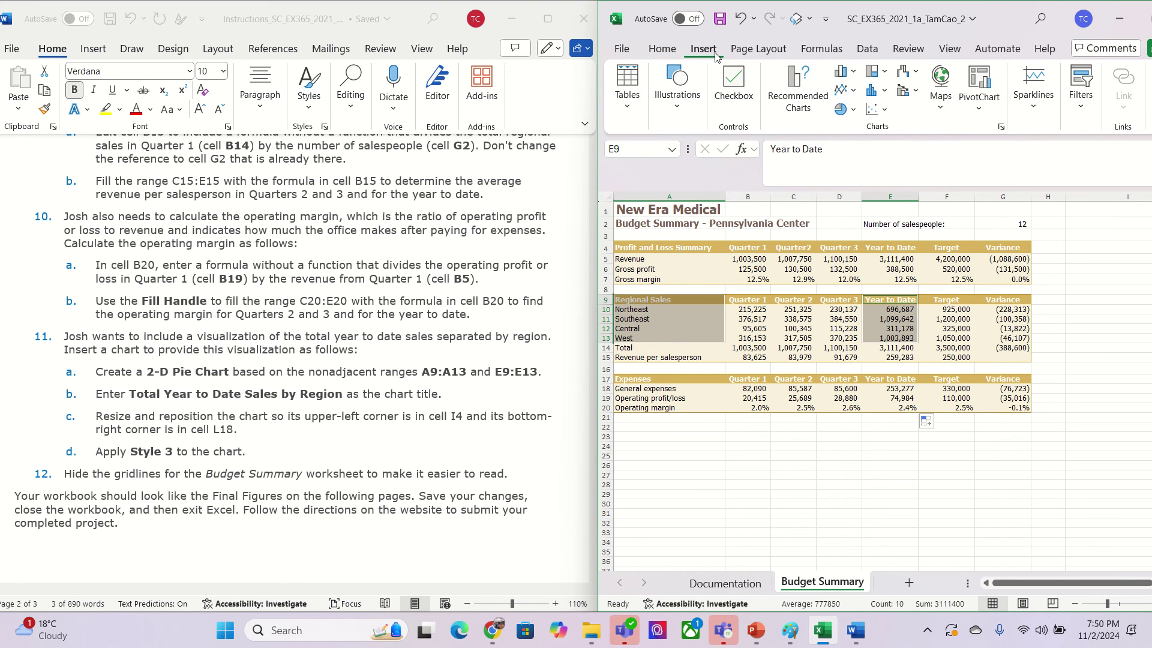
# Insert a 2-D pie chart of the regional year-to-date sales and move it below the table.
pyautogui.click(885, 110)
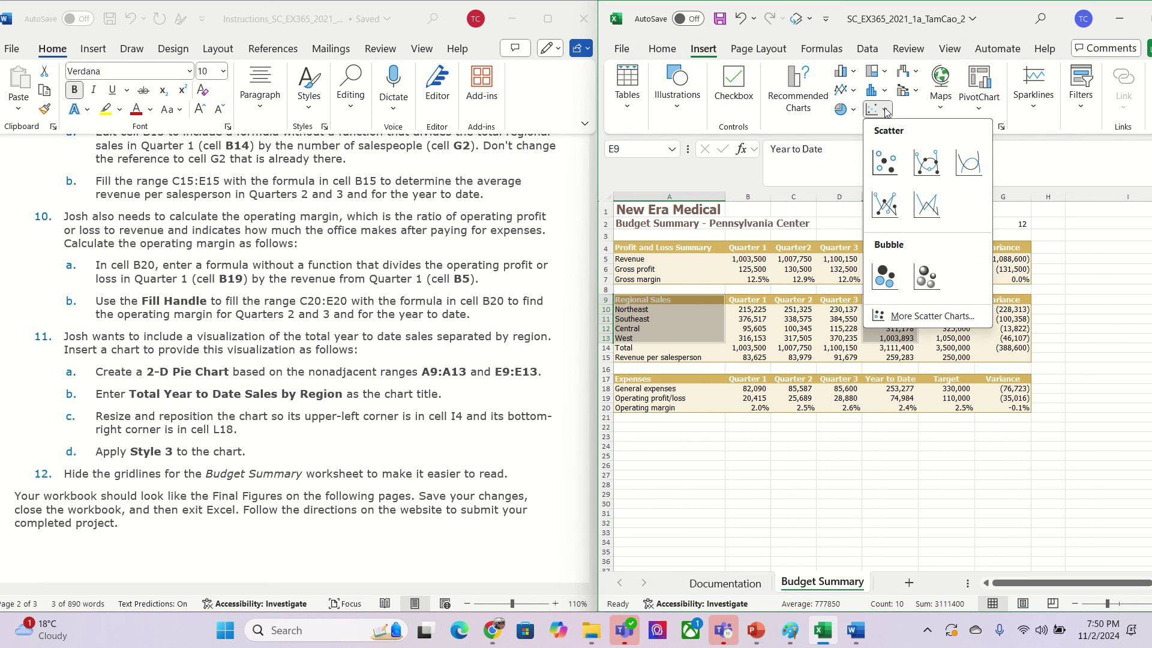
pyautogui.click(870, 113)
pyautogui.click(853, 112)
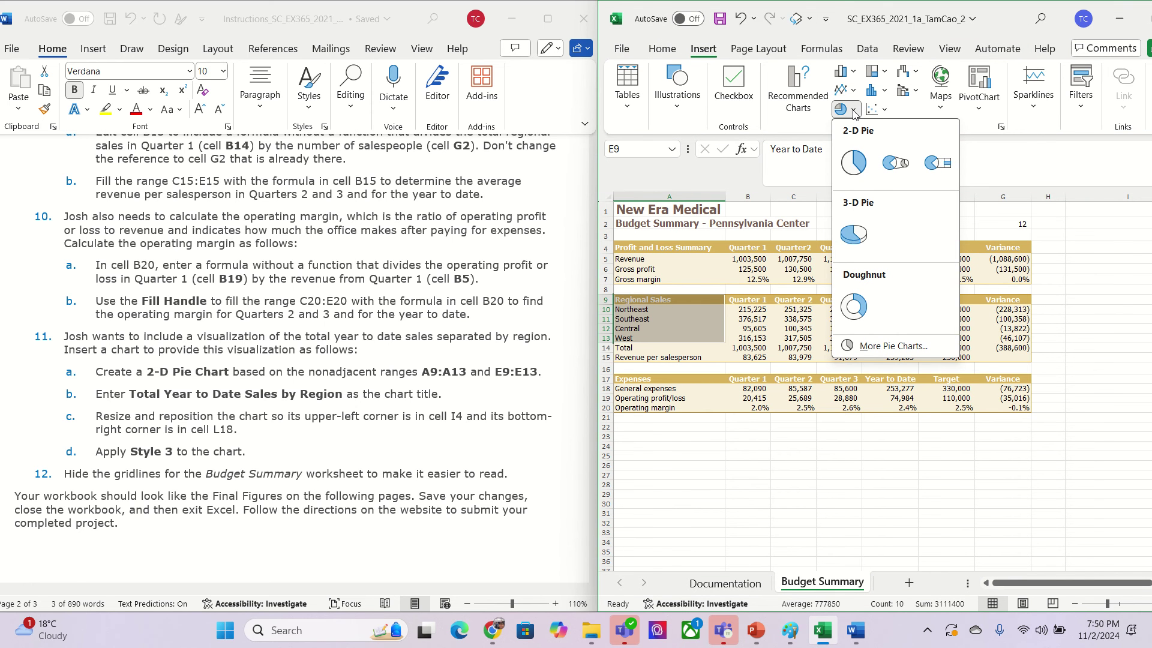
pyautogui.click(854, 165)
pyautogui.moveTo(996, 384); pyautogui.dragTo(901, 418)
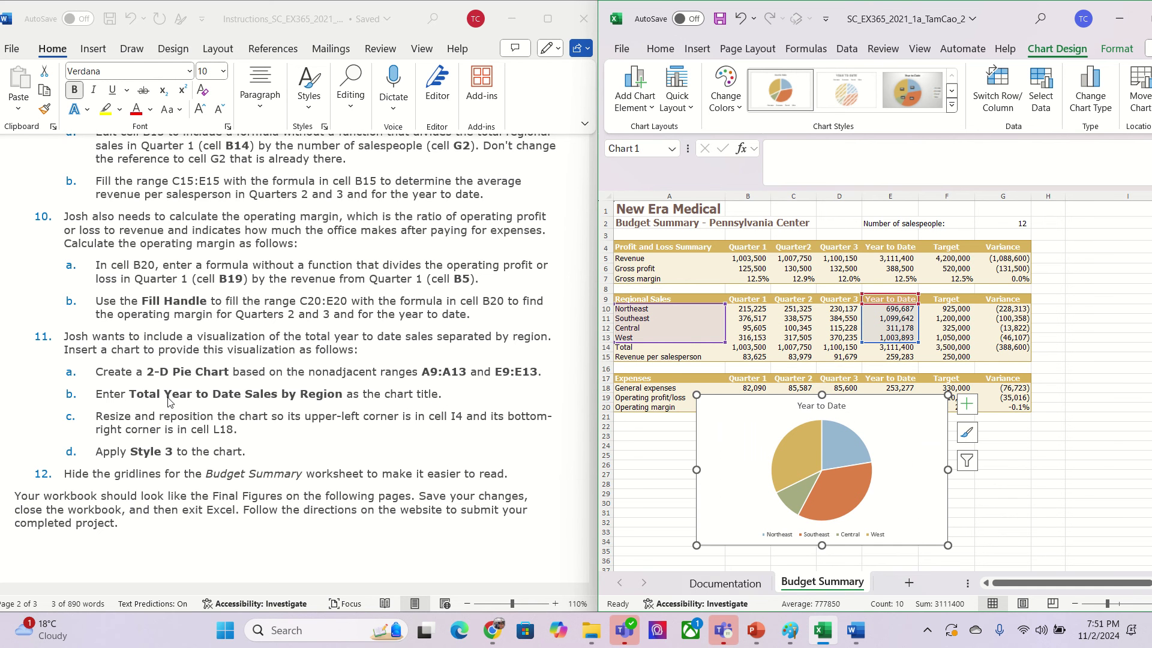
# Replace the chart title 'Year to Date' with 'Total Year to Date Sales by Region' copied from the instructions.
pyautogui.moveTo(129, 394); pyautogui.dragTo(340, 400)
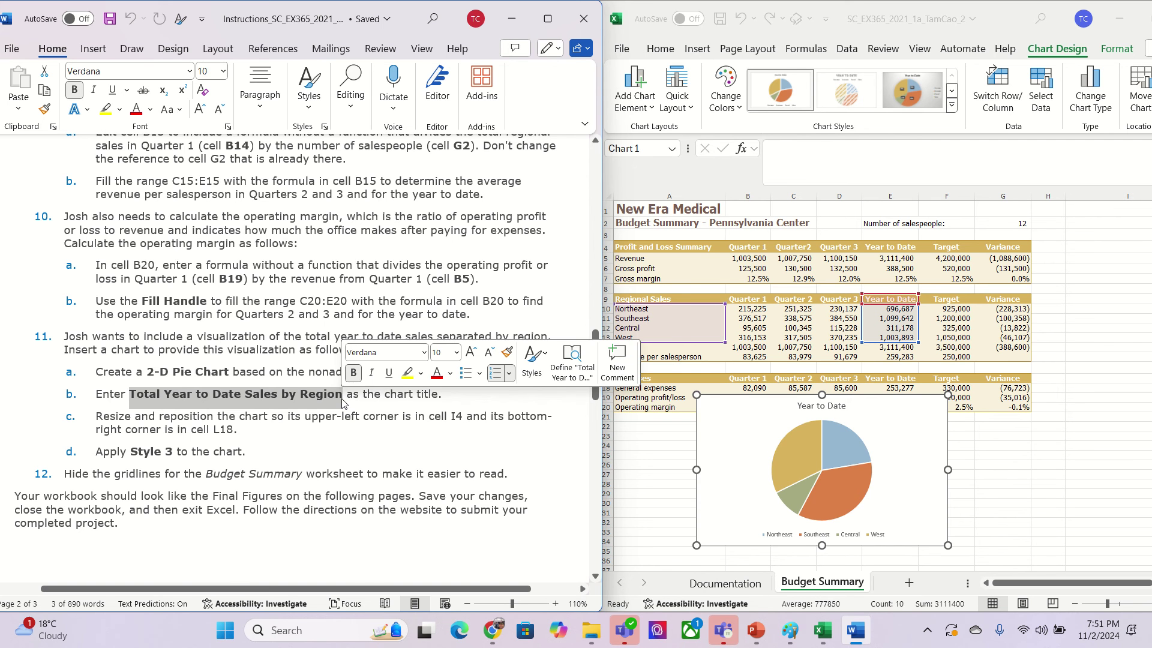
pyautogui.hotkey('ctrl', 'c')
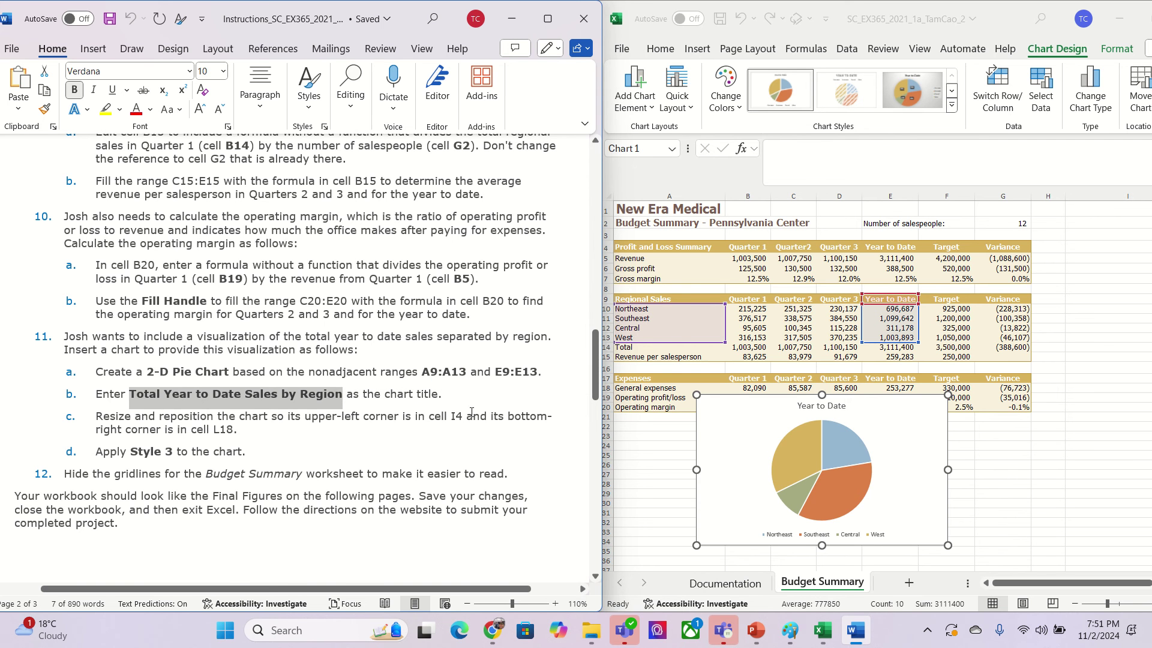
pyautogui.click(846, 406)
pyautogui.moveTo(846, 406); pyautogui.dragTo(805, 407)
pyautogui.press('BackSpace')
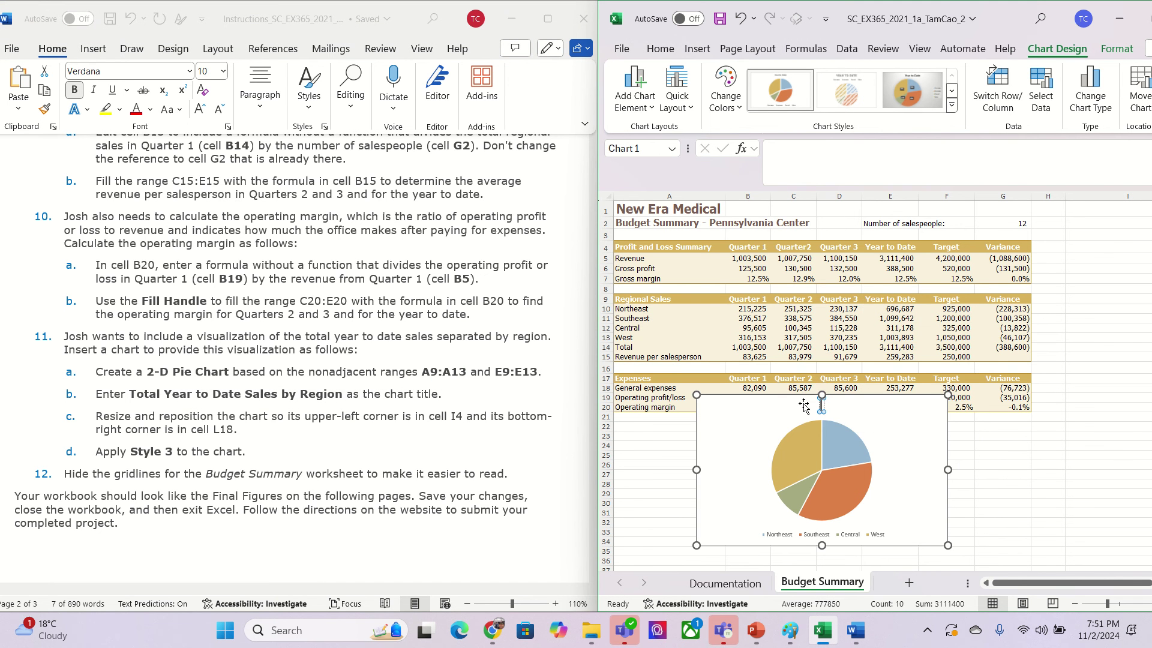
pyautogui.hotkey('ctrl', 'v')
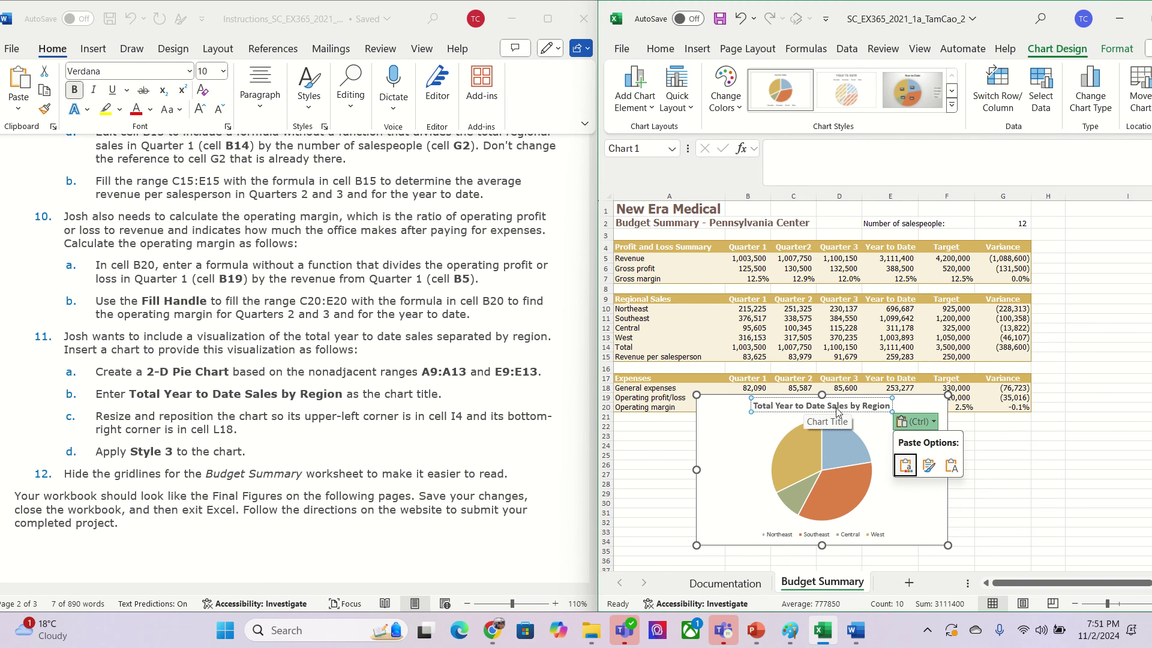
pyautogui.moveTo(1018, 585); pyautogui.dragTo(1048, 586)
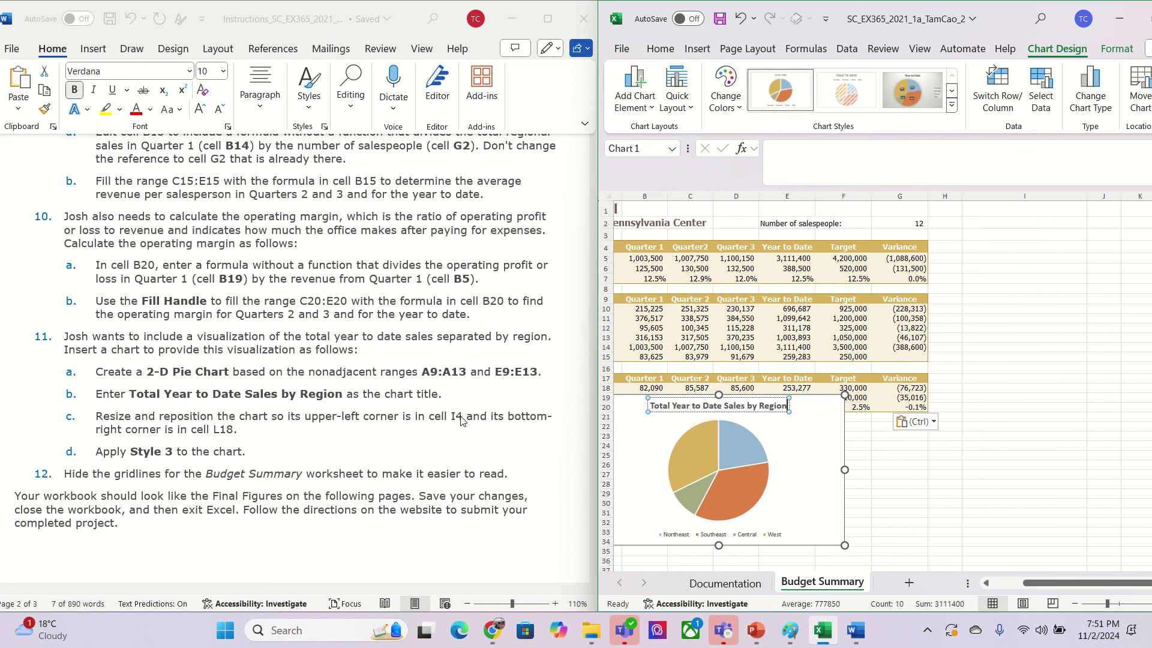
# Move the pie chart up and right so its upper-left corner sits at cell I4.
pyautogui.click(802, 421)
pyautogui.moveTo(788, 423); pyautogui.dragTo(1148, 270)
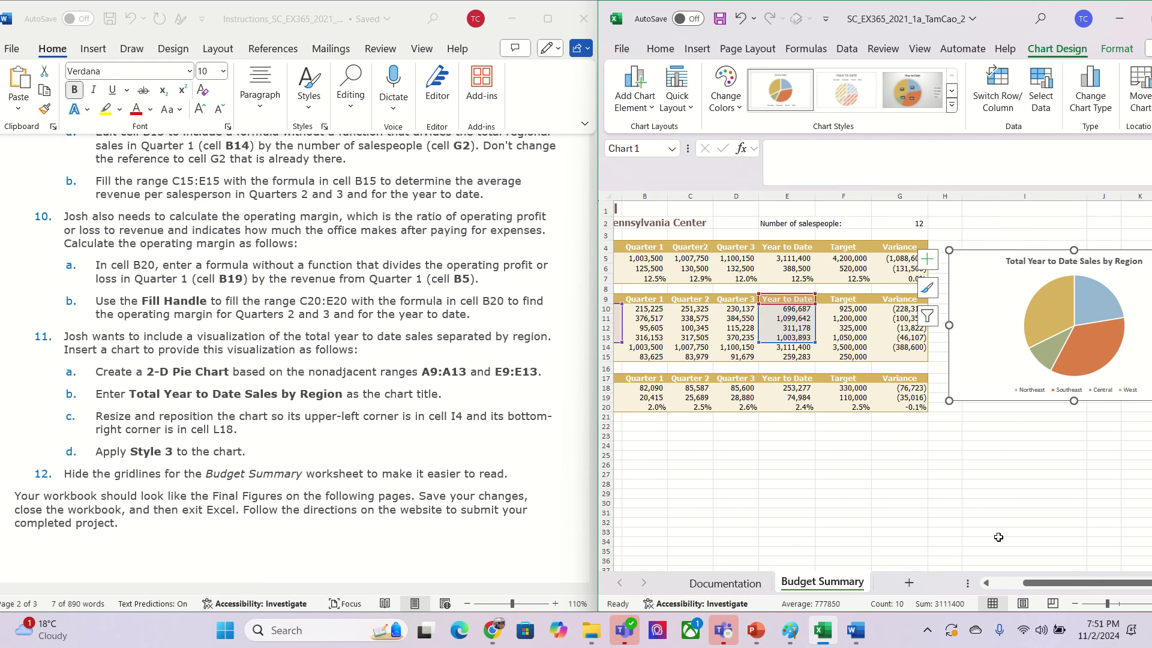
pyautogui.click(1048, 532)
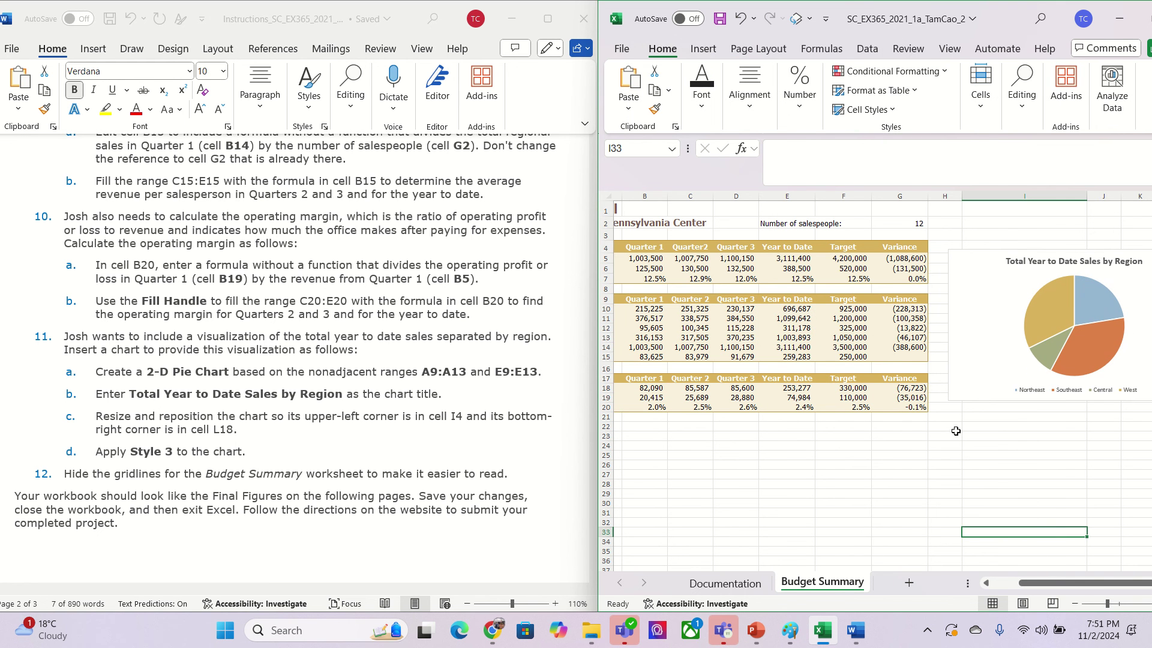
pyautogui.scroll(-2, 955, 430)
pyautogui.click(996, 425)
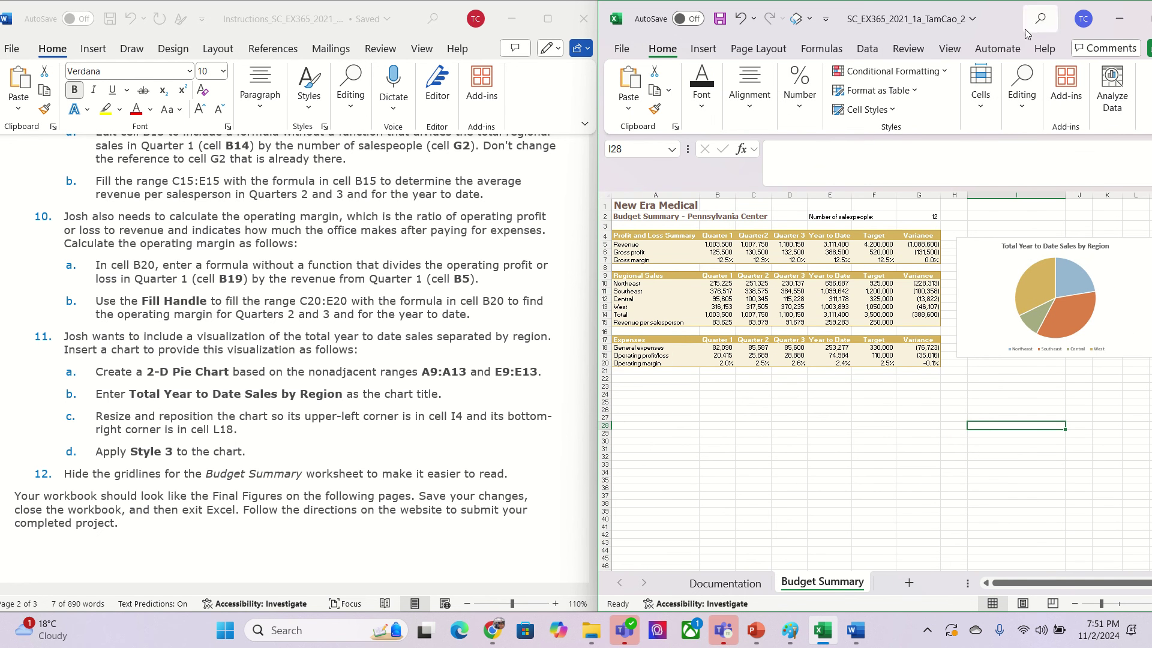
pyautogui.click(1146, 19)
pyautogui.moveTo(381, 251); pyautogui.dragTo(404, 247)
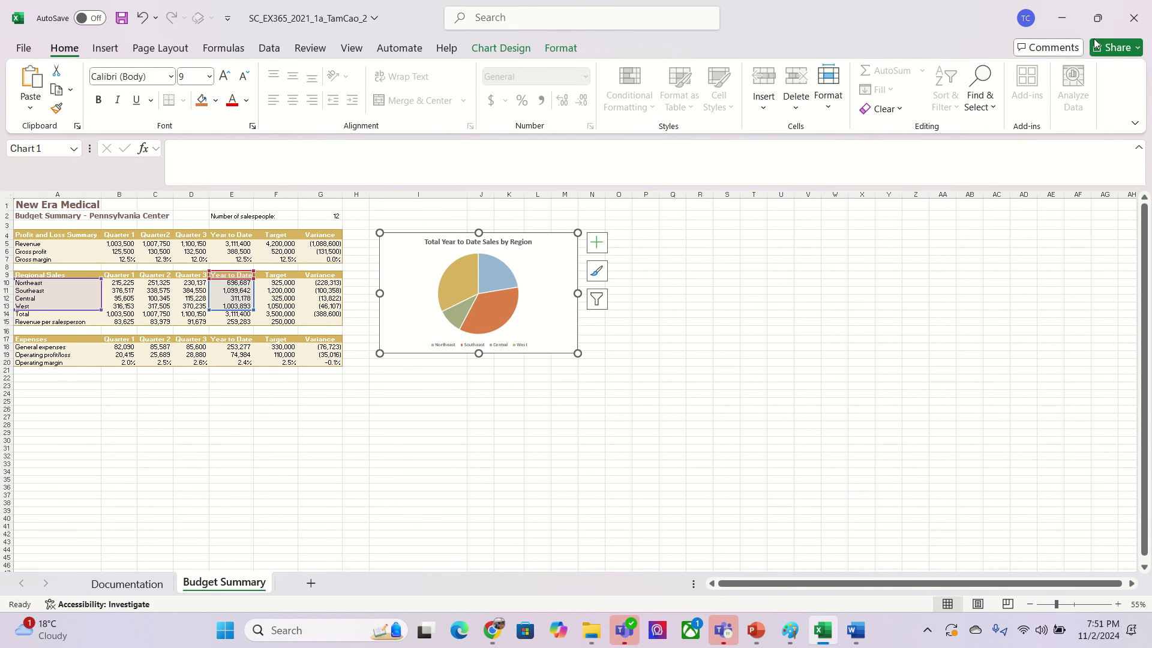
pyautogui.click(1098, 18)
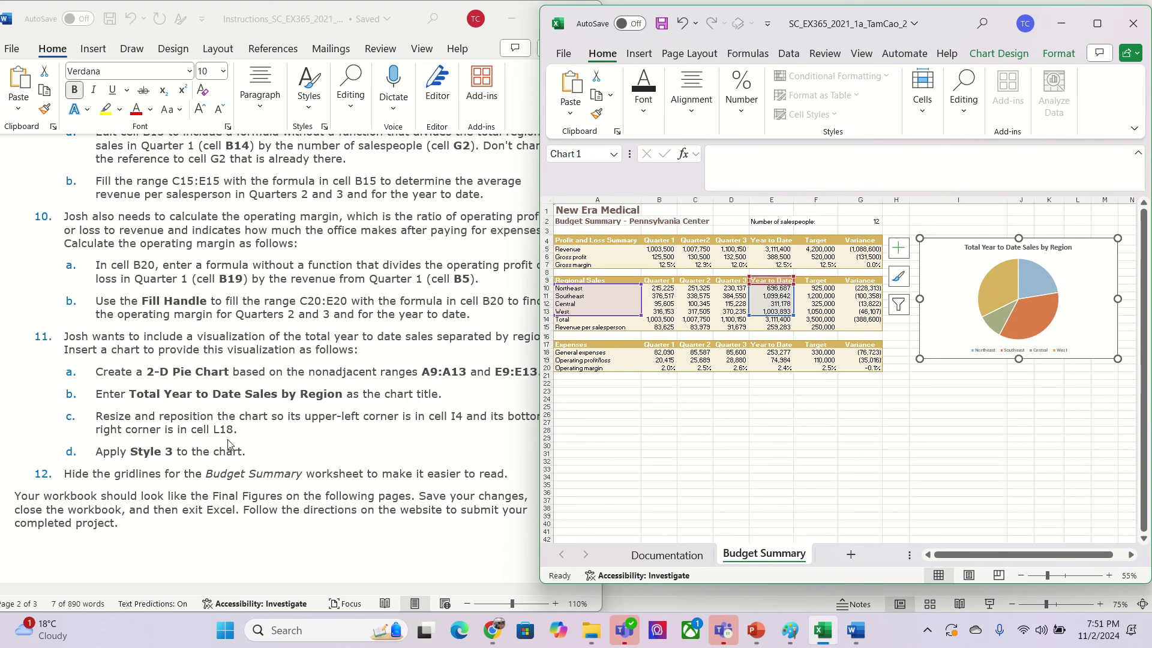
pyautogui.click(1097, 24)
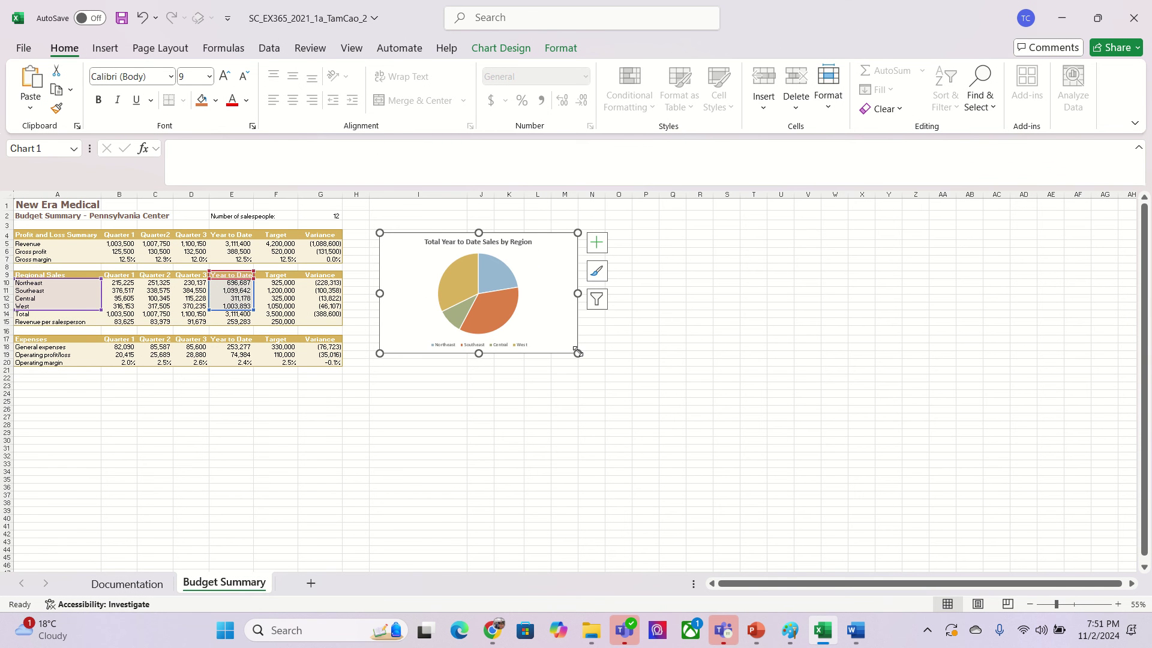
# Resize the chart from its bottom-right corner so it ends at row 18 in column L.
pyautogui.moveTo(578, 353); pyautogui.dragTo(540, 344)
pyautogui.scroll(1, 582, 383)
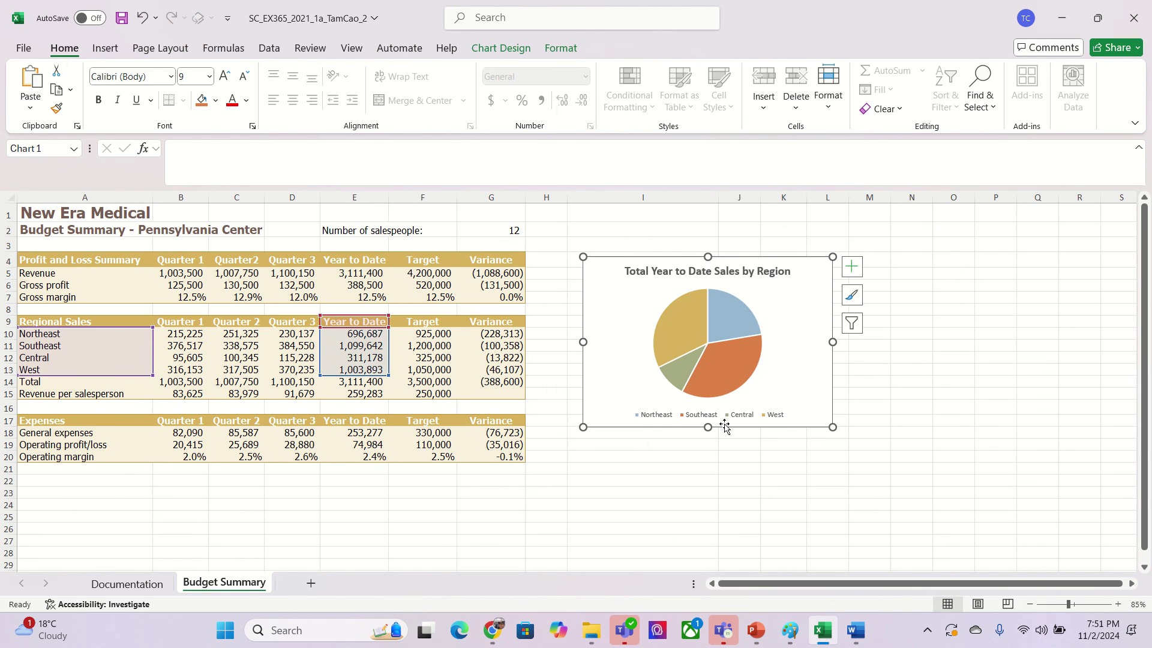
pyautogui.moveTo(832, 427); pyautogui.dragTo(831, 446)
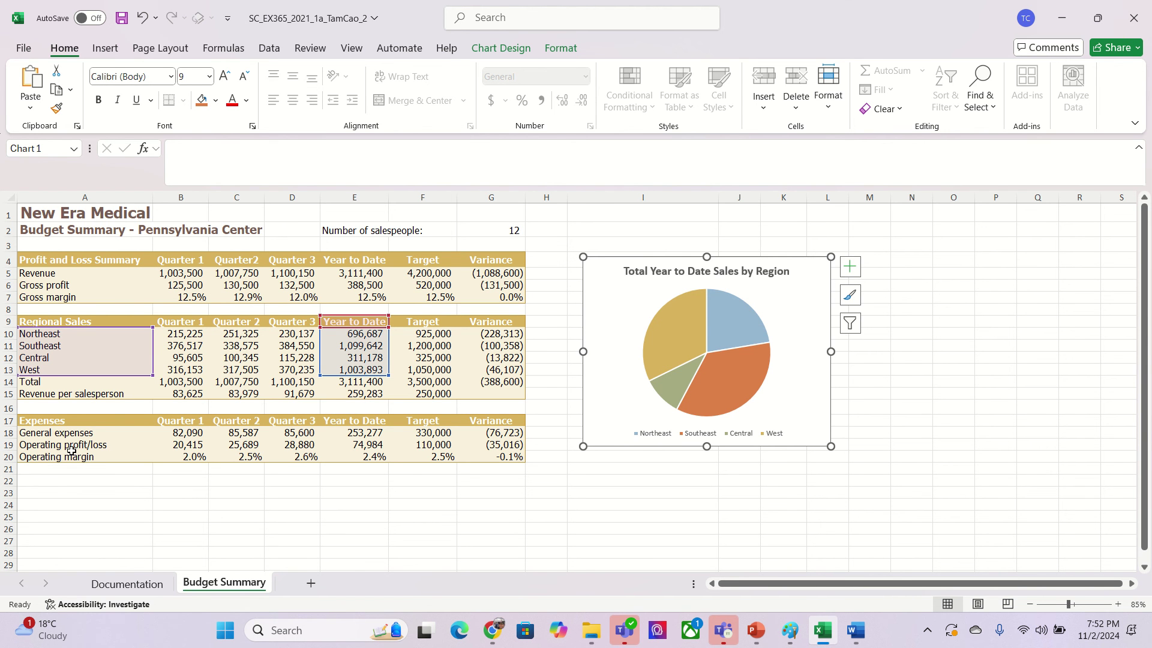
pyautogui.moveTo(830, 447); pyautogui.dragTo(832, 433)
pyautogui.click(10, 432)
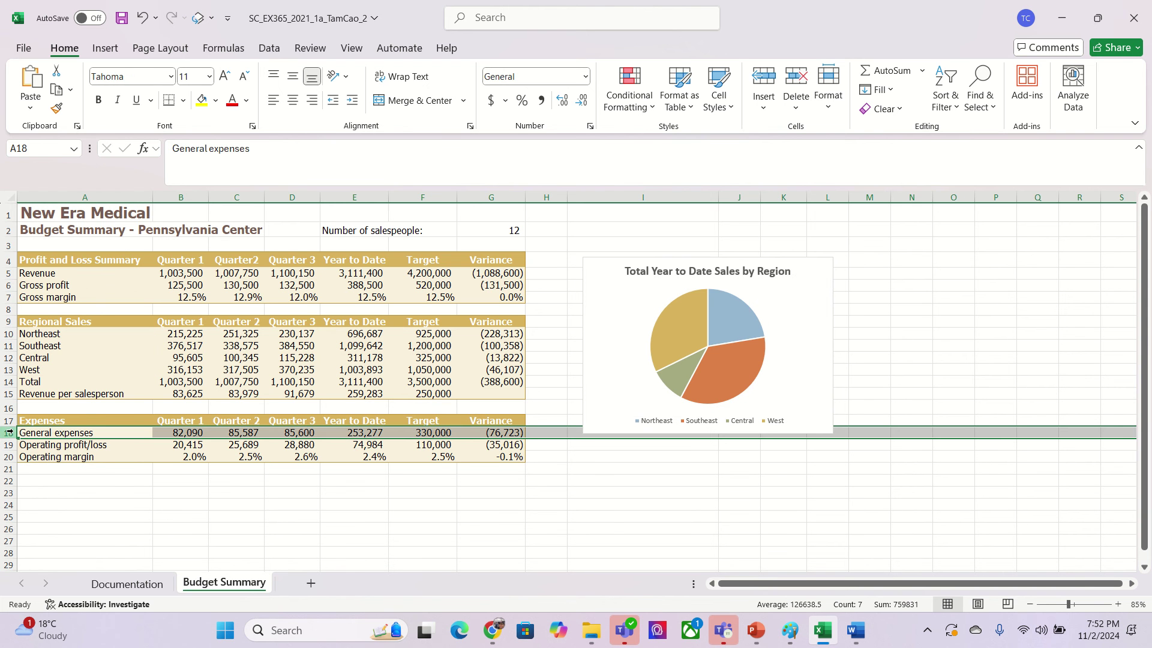
pyautogui.click(8, 260)
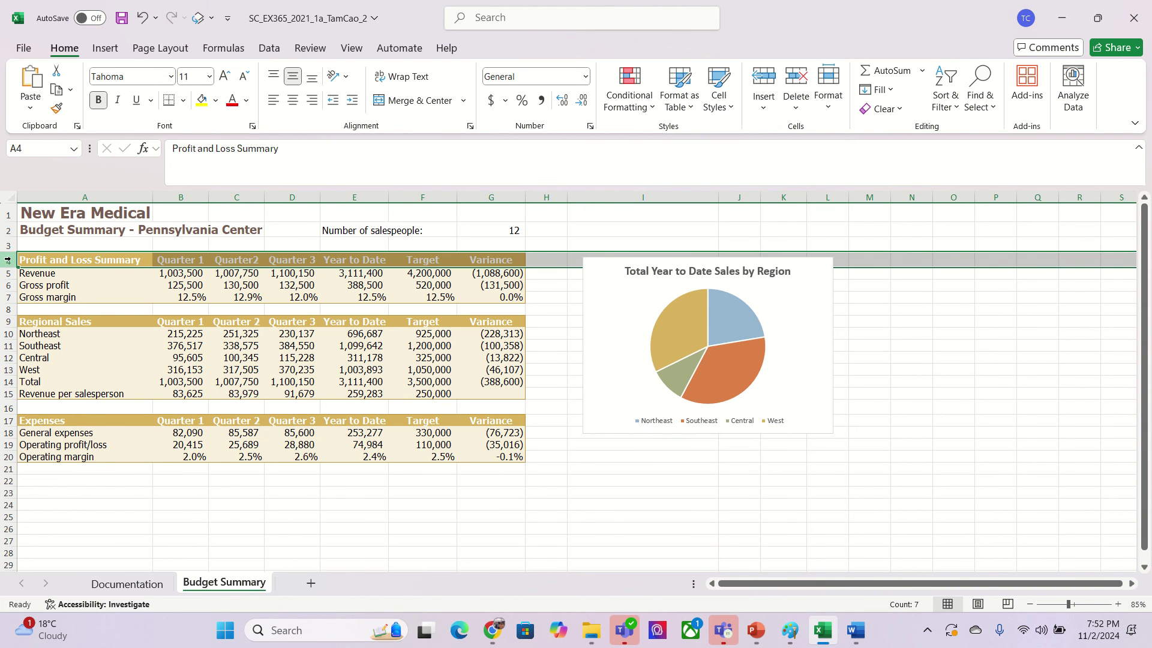
pyautogui.click(1109, 28)
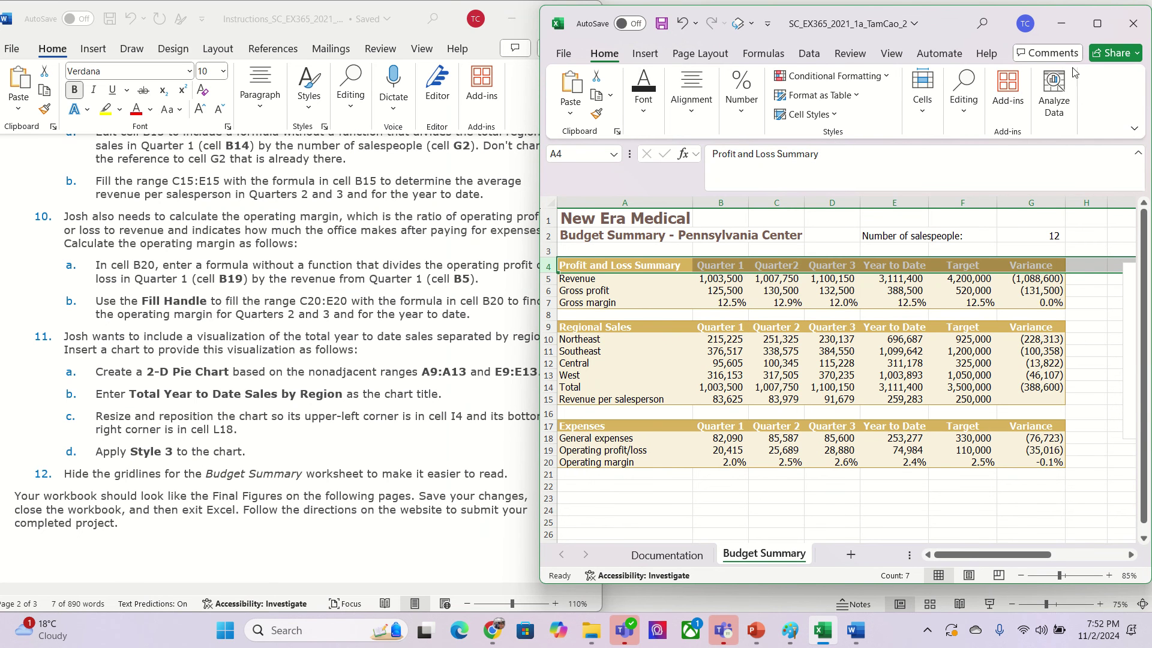
pyautogui.click(1097, 23)
# Apply chart Style 3, adding percentage labels and a side legend to the pie chart.
pyautogui.doubleClick(794, 294)
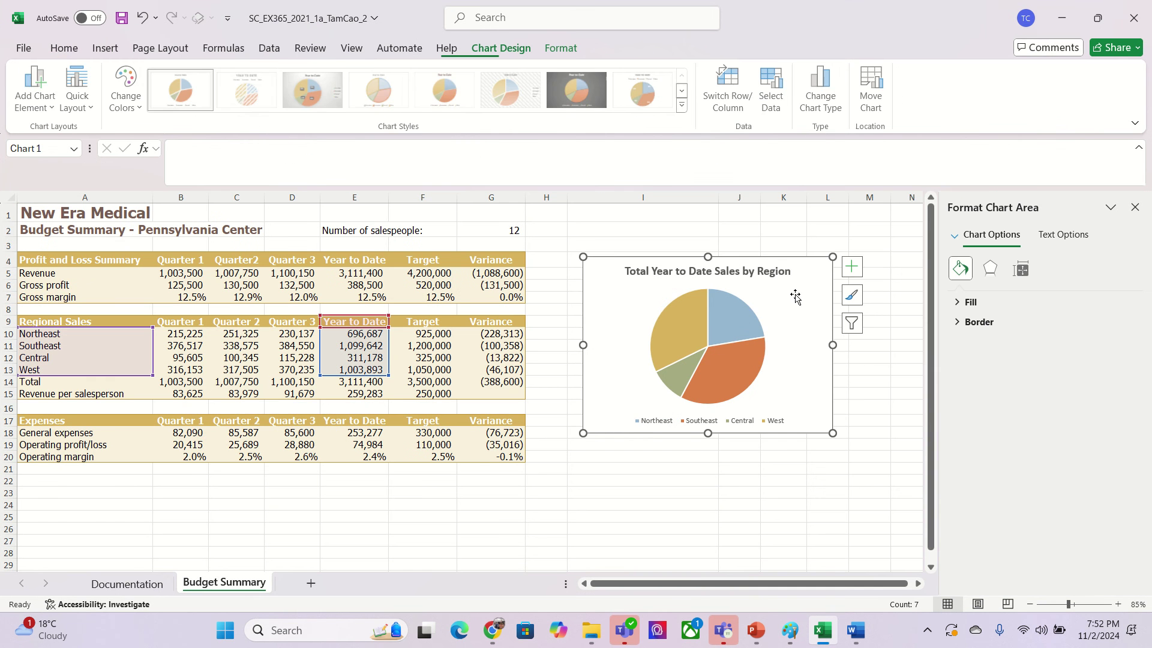
pyautogui.click(297, 96)
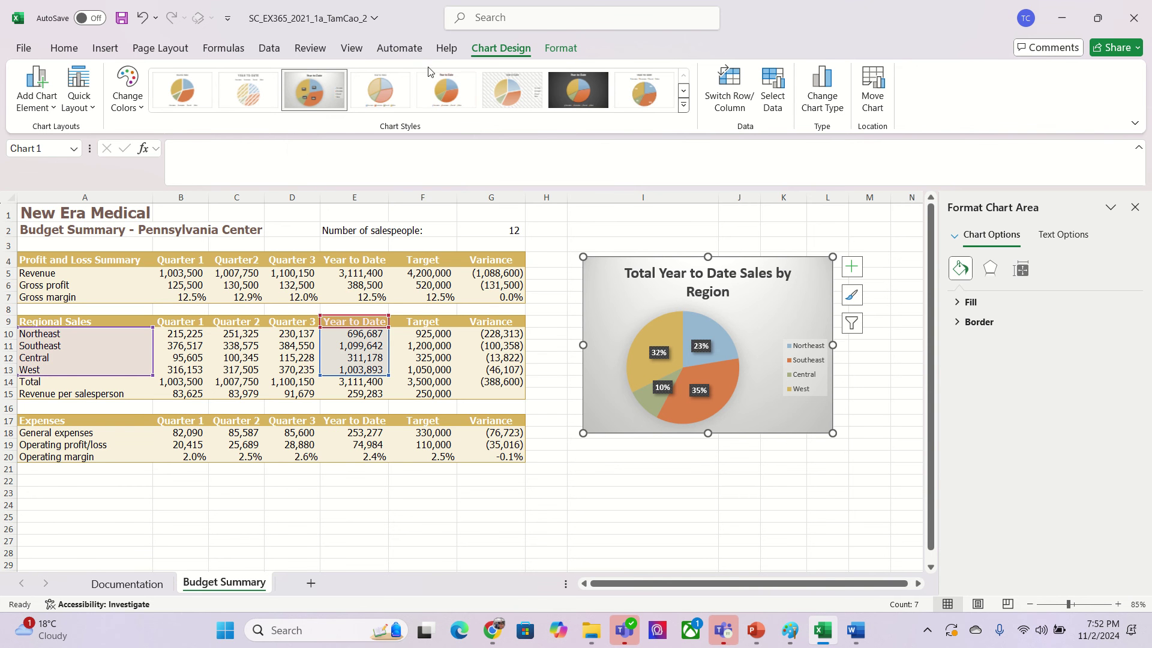
pyautogui.click(1091, 31)
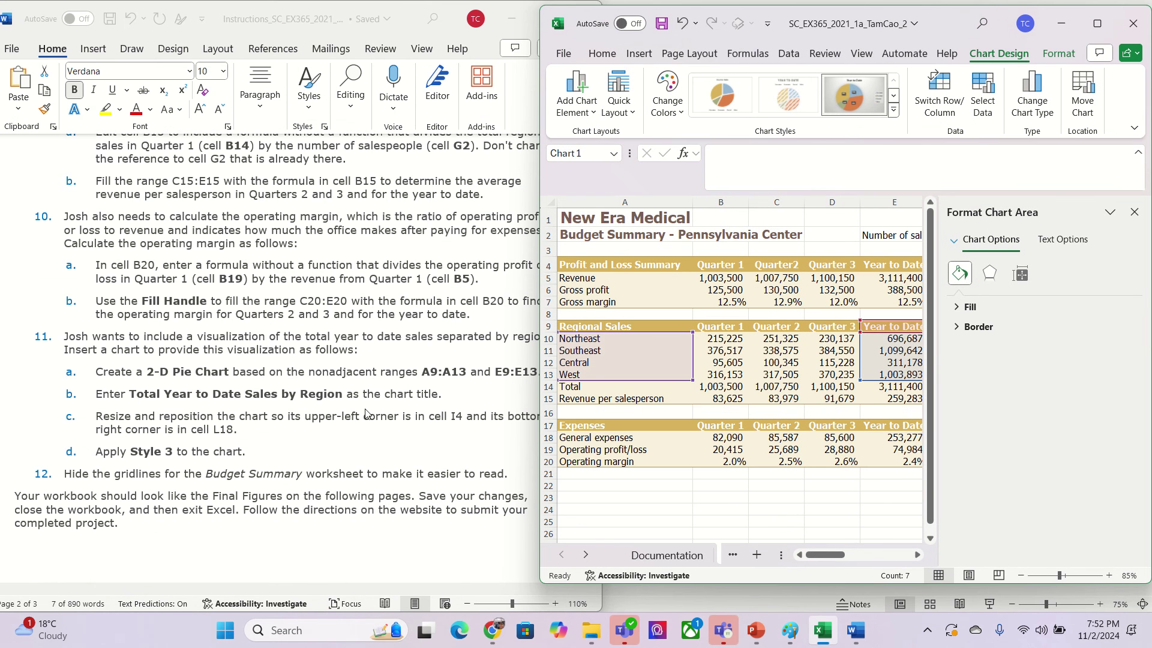
# Maximize the workbook and search the ribbon tabs for the gridlines setting.
pyautogui.click(1097, 23)
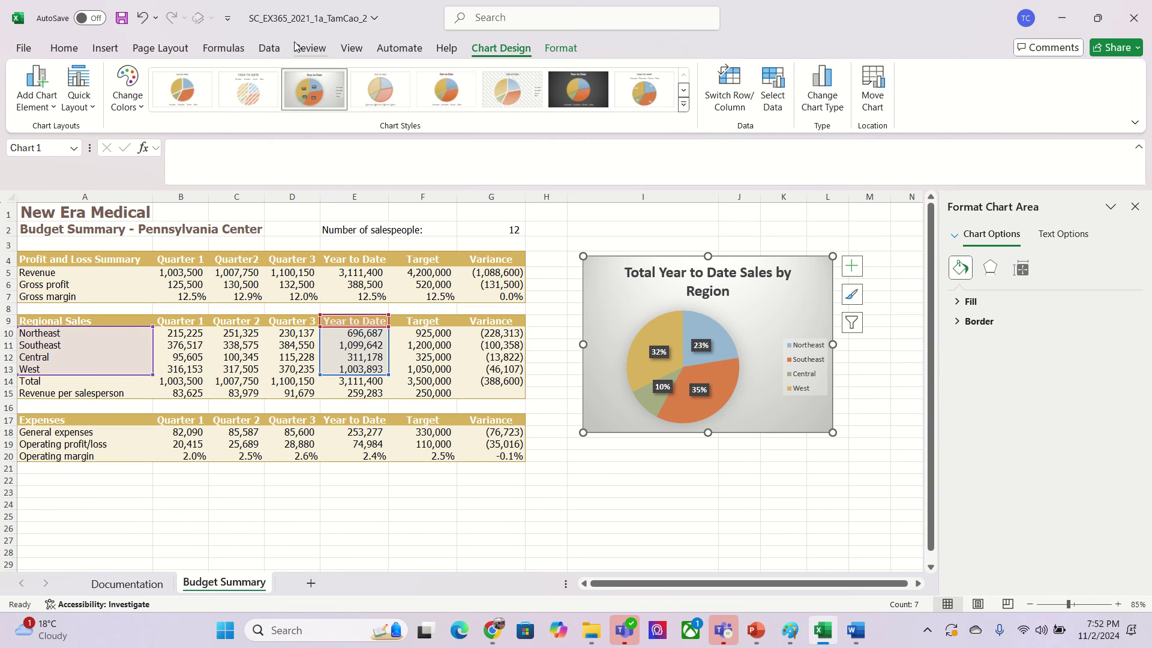
pyautogui.click(345, 48)
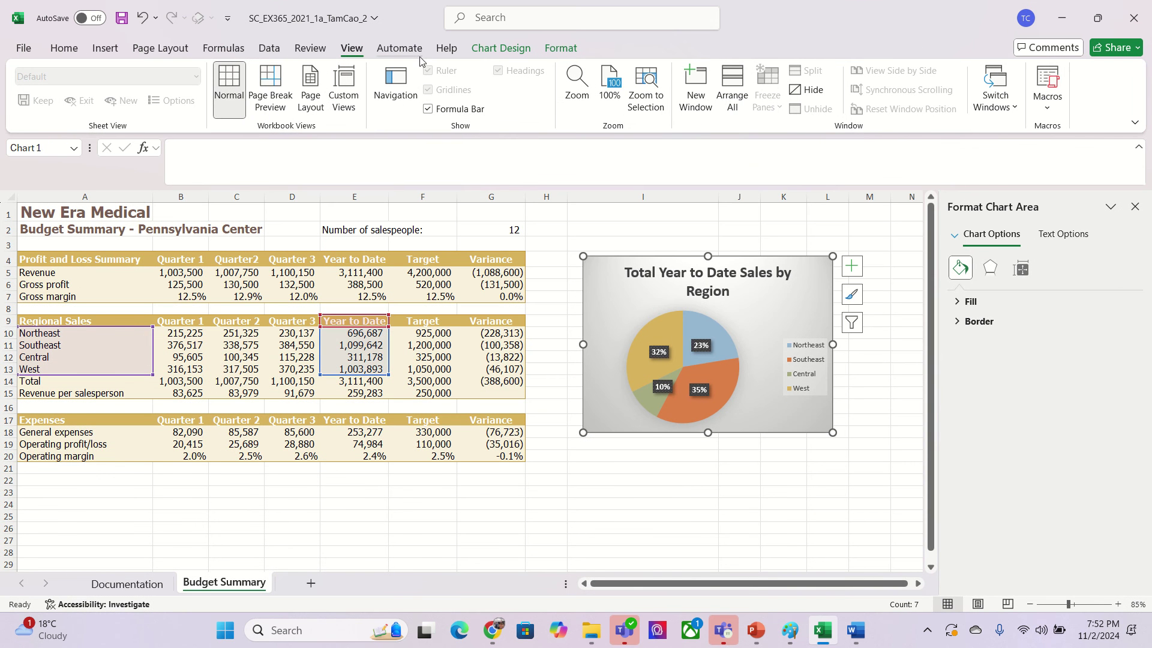
pyautogui.click(399, 48)
pyautogui.click(302, 49)
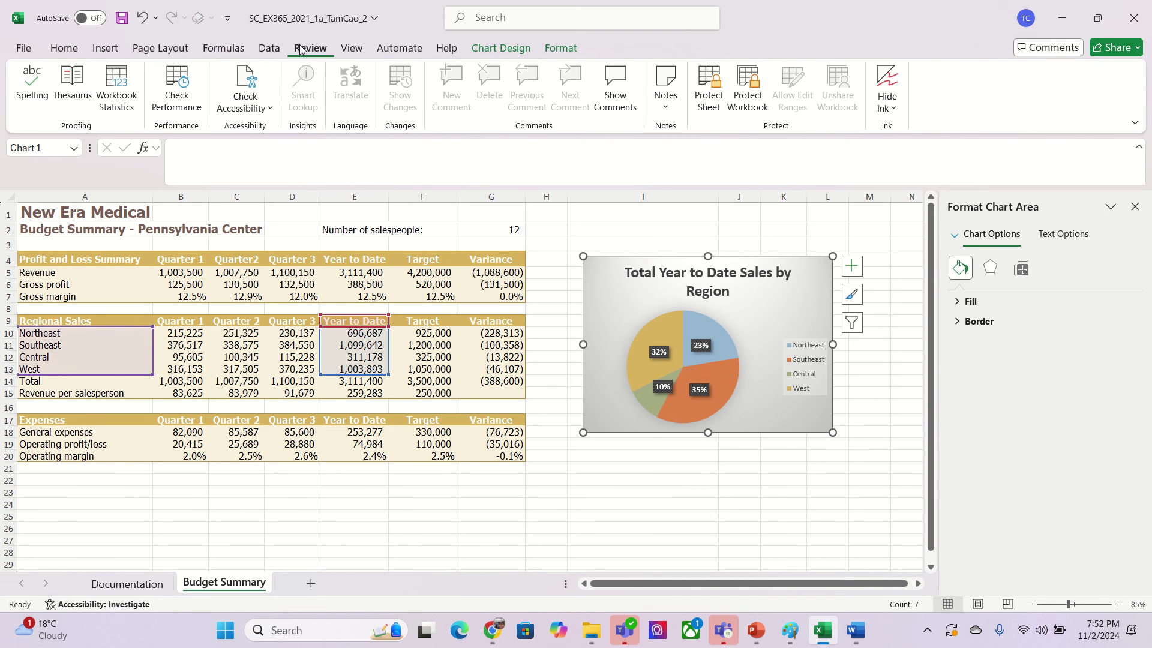
pyautogui.click(269, 49)
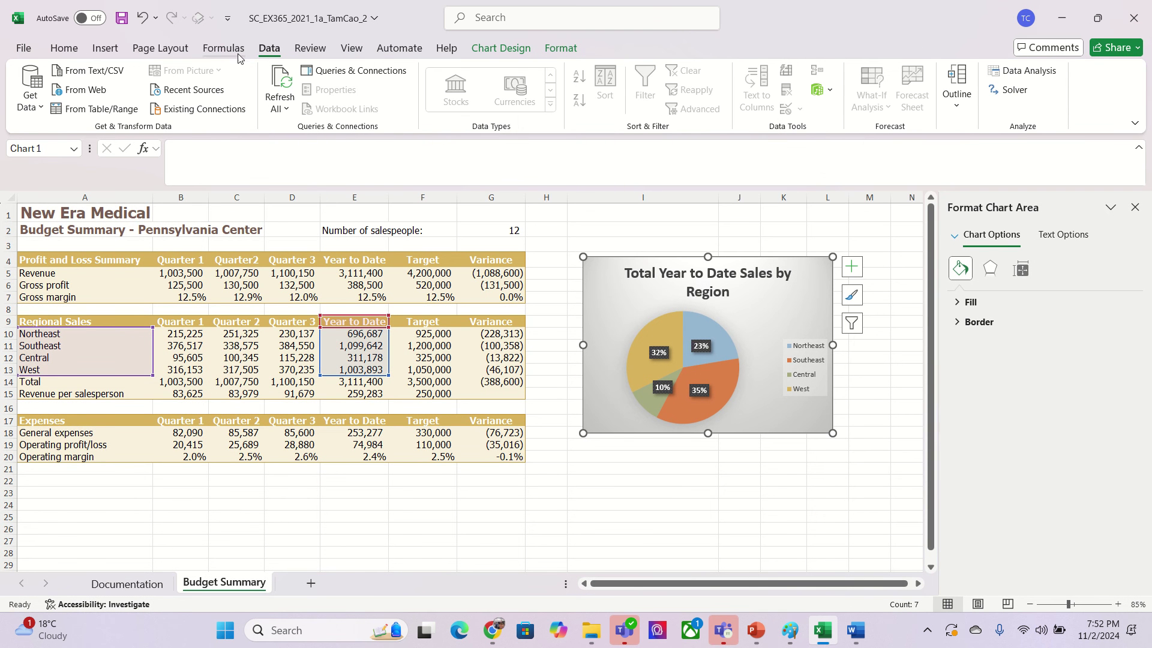
pyautogui.click(540, 229)
pyautogui.click(230, 49)
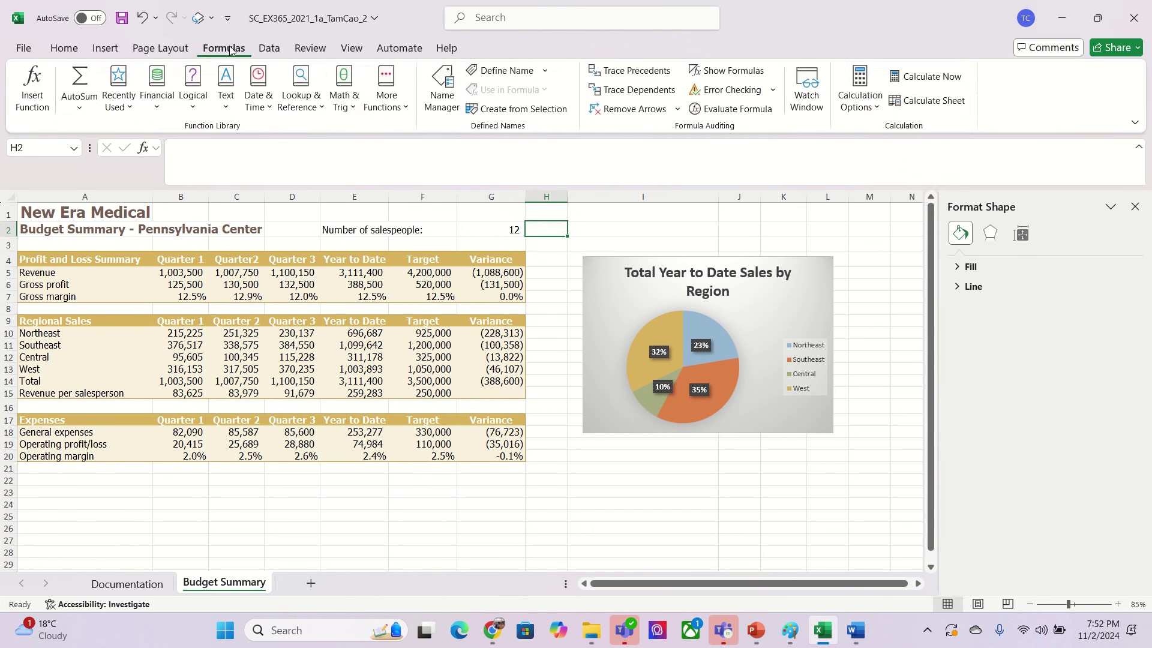
pyautogui.click(160, 49)
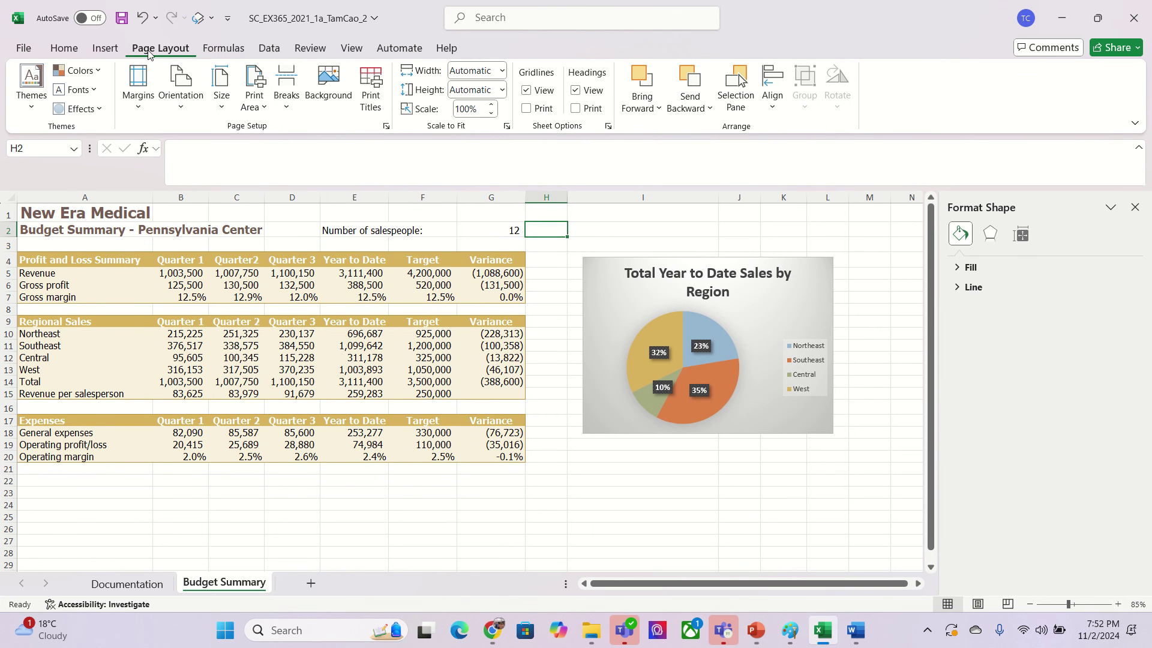
pyautogui.click(105, 50)
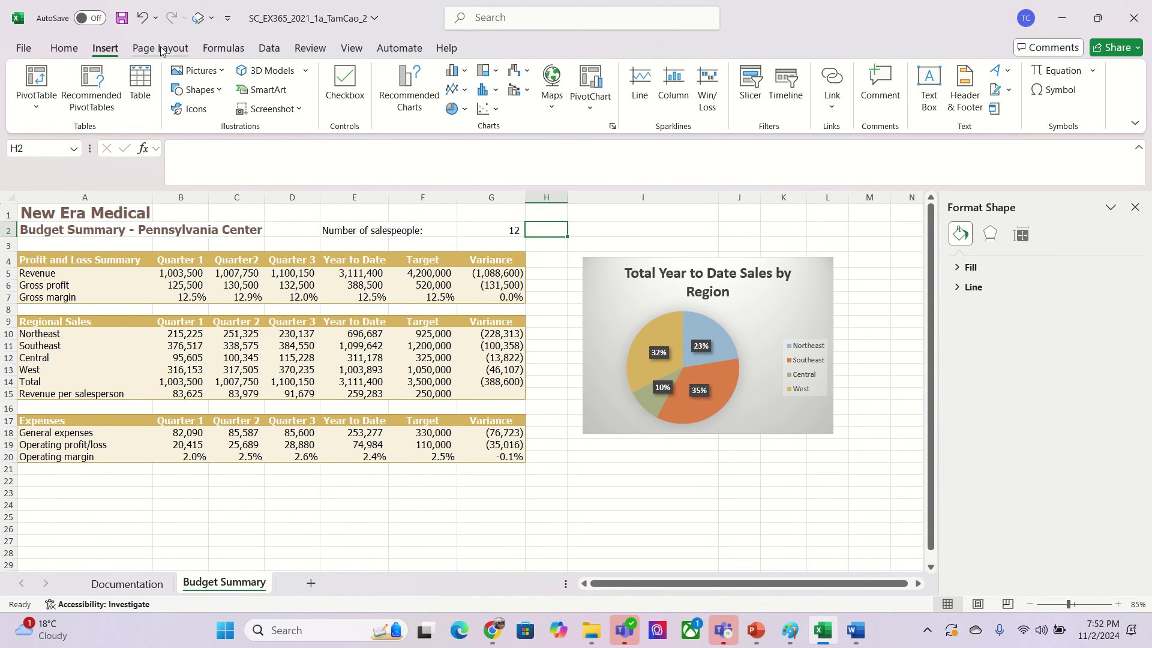
pyautogui.click(270, 51)
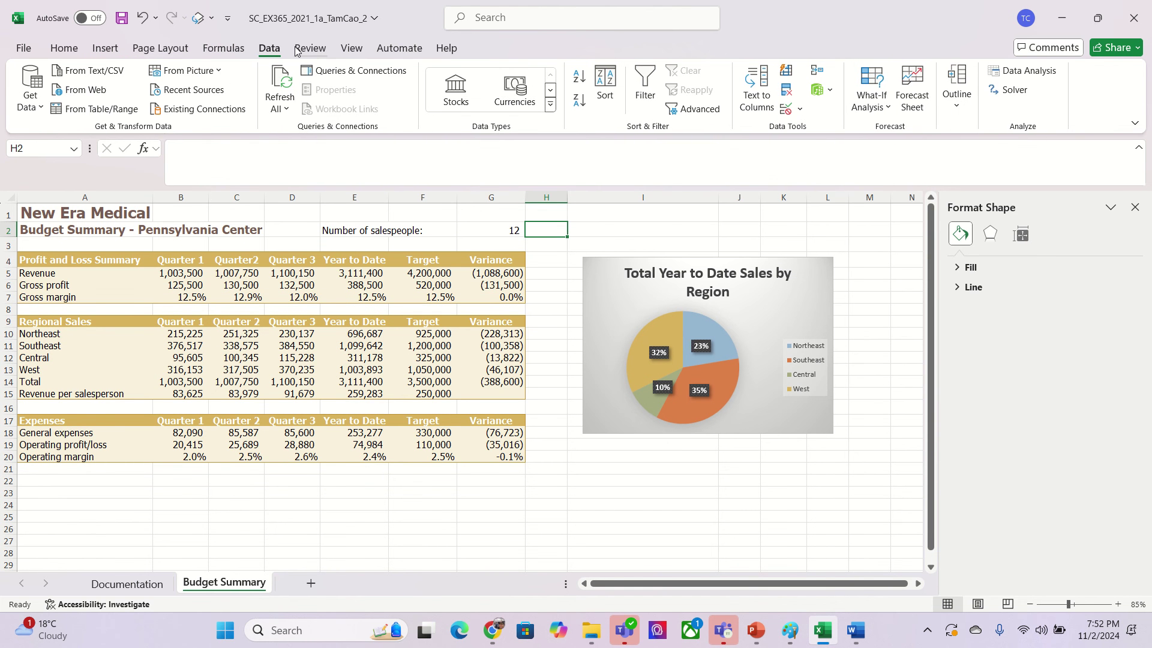
pyautogui.click(296, 52)
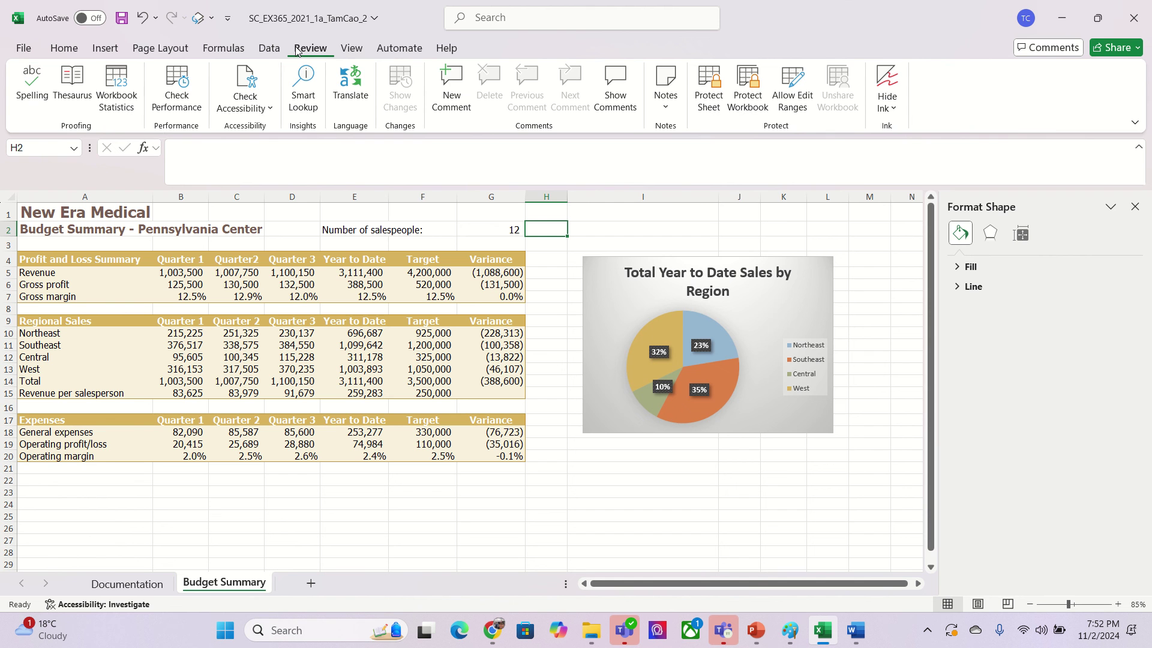
# Uncheck Gridlines in the View tab's Show group to hide them on Budget Summary.
pyautogui.click(337, 54)
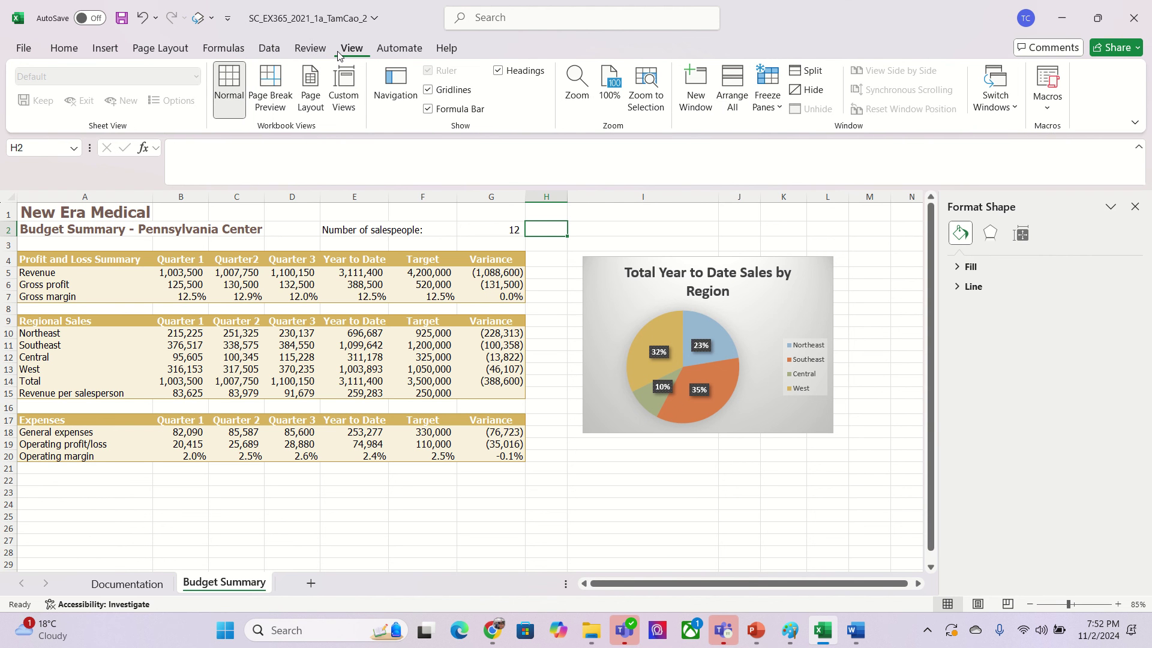
pyautogui.click(391, 49)
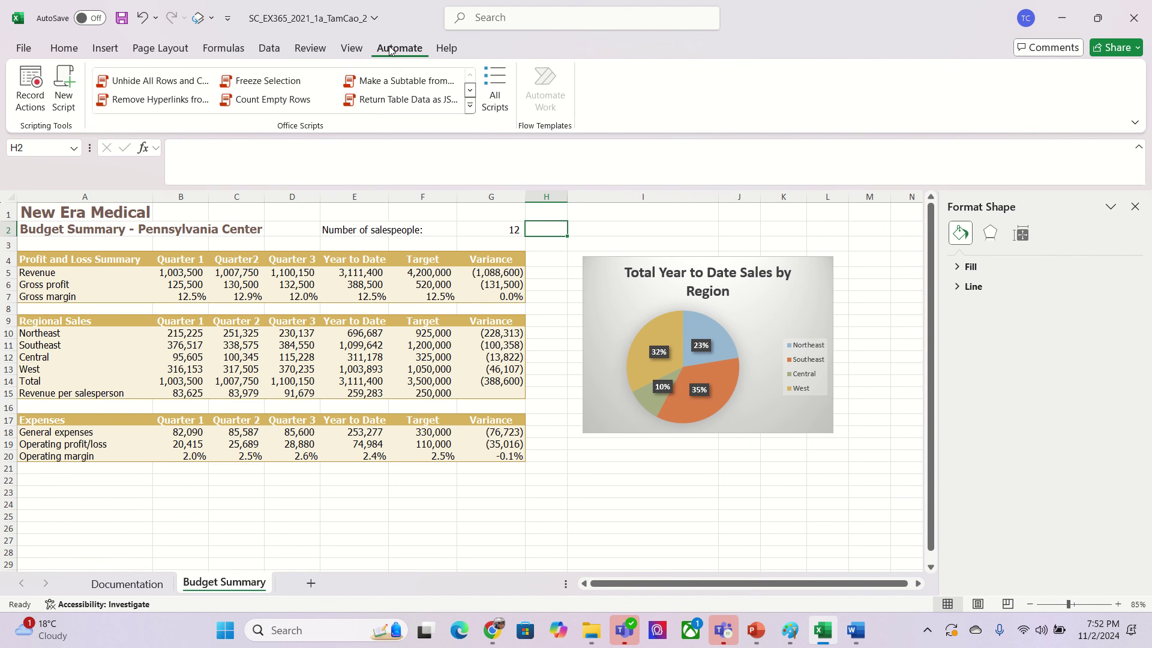
pyautogui.click(160, 52)
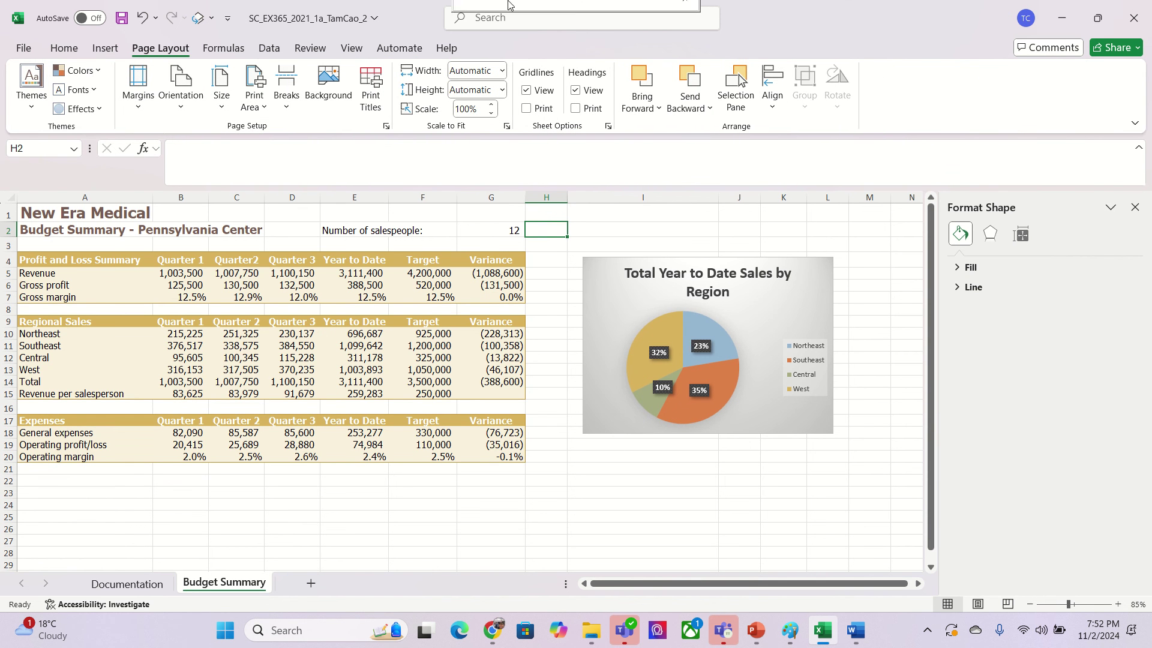
pyautogui.click(353, 51)
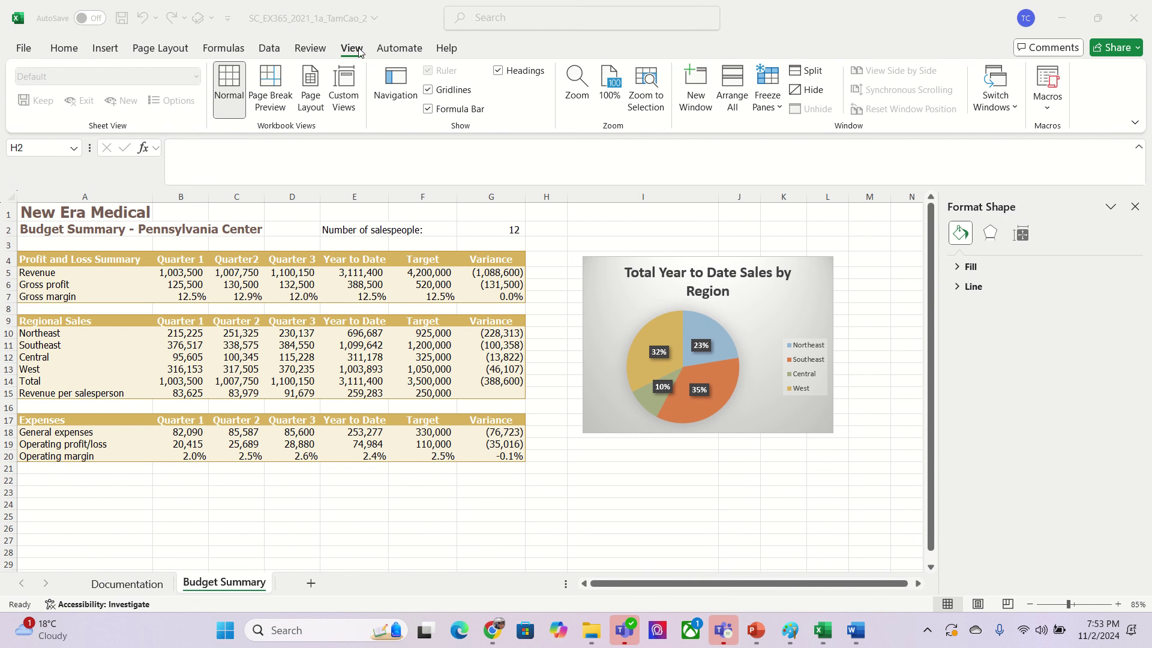
pyautogui.click(428, 91)
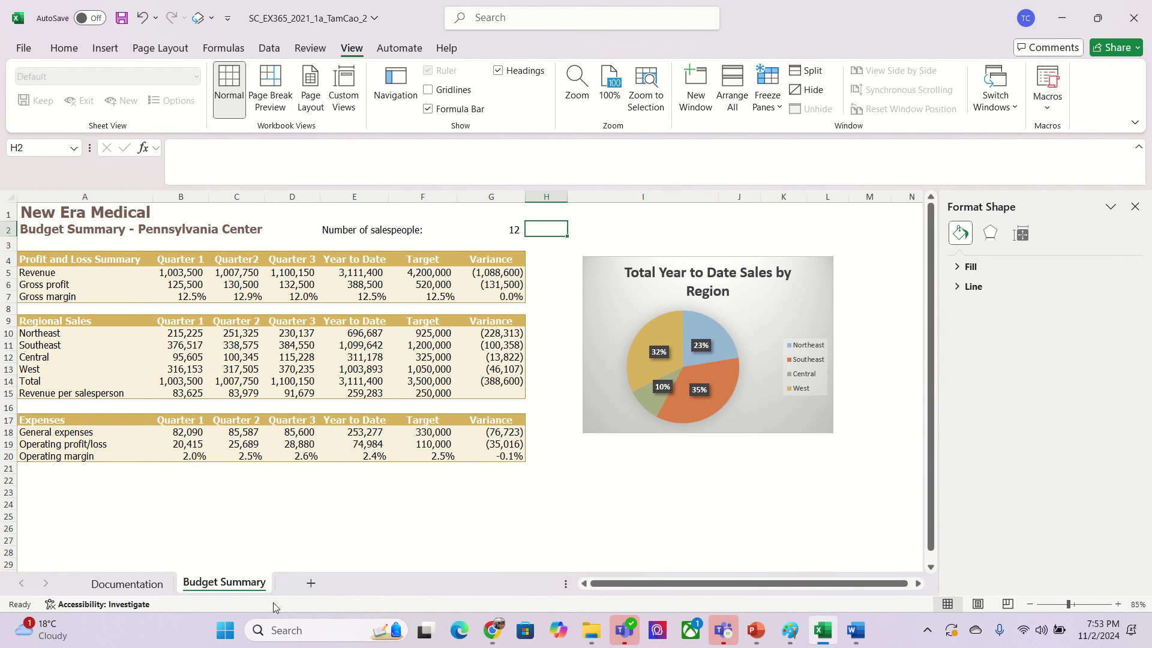